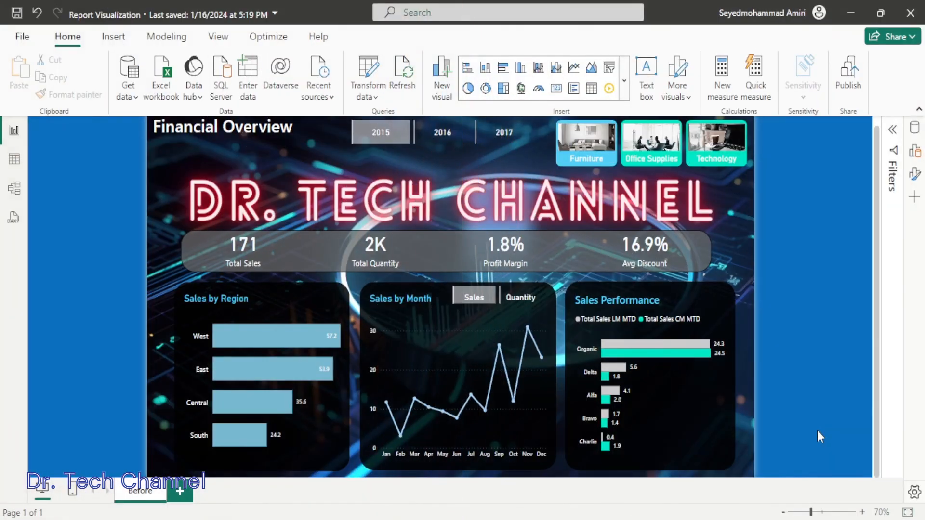
Insert a new-style card visual and resize it into a wide strip directly above the existing KPI cards
left_click(624, 80)
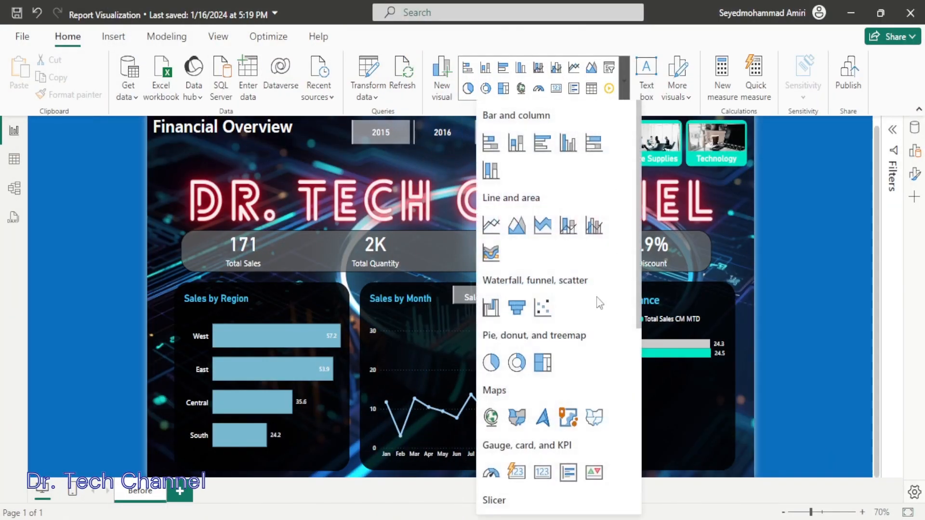
left_click(516, 473)
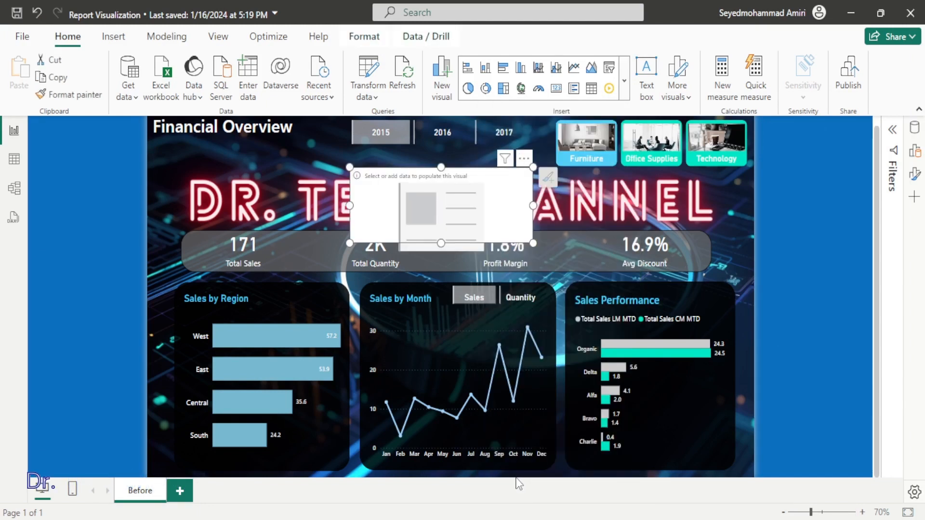
left_click_drag(533, 205, 719, 206)
left_click_drag(349, 205, 180, 205)
left_click_drag(181, 168, 236, 189)
left_click_drag(305, 208, 279, 193)
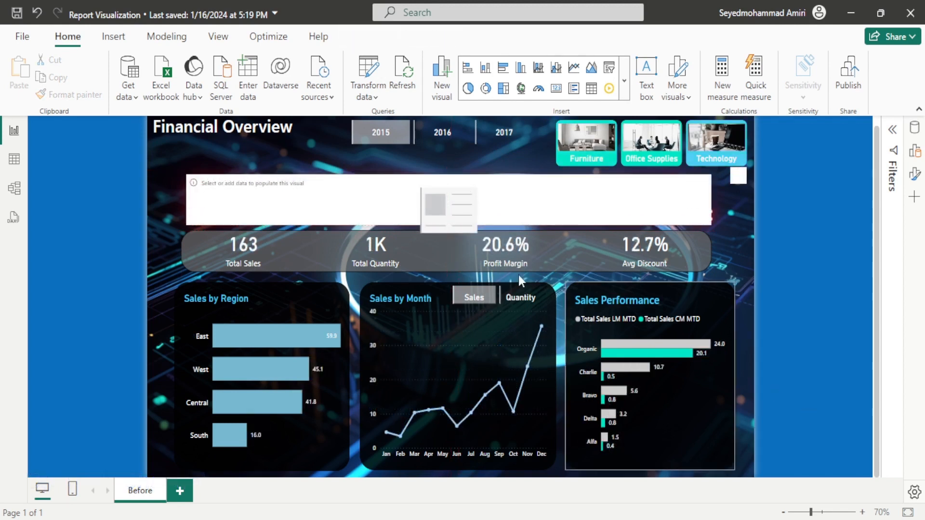
Add the base measures Total Sales, Total Quantity, Profit Margin and Avg Discount to the new card visual
left_click(368, 254)
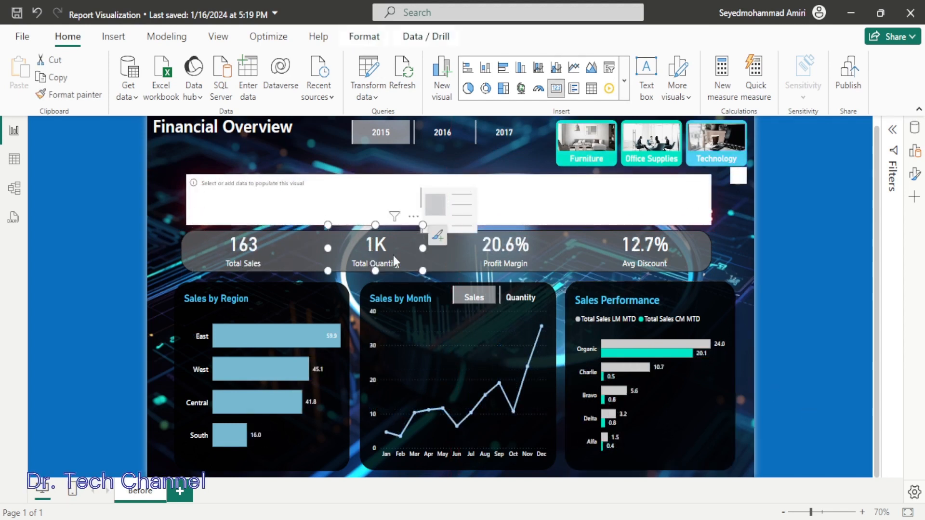
left_click(476, 256)
left_click(667, 217)
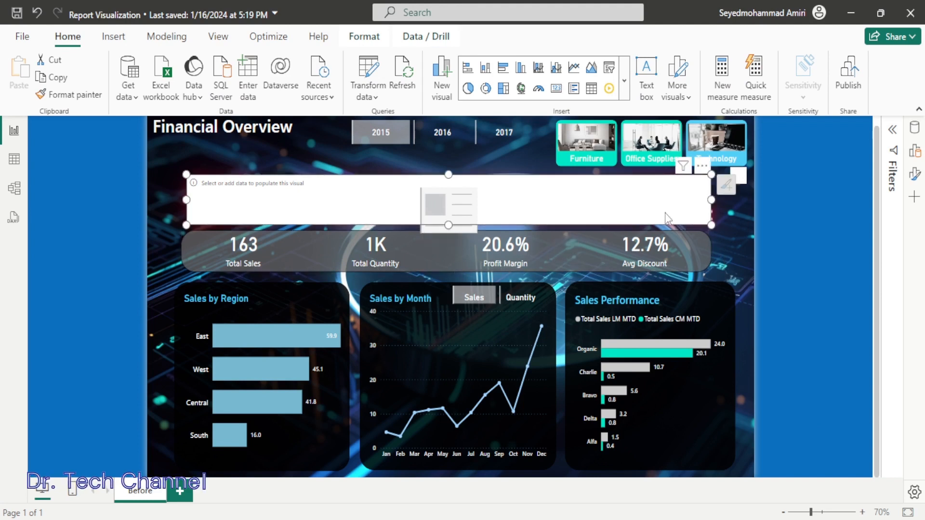
left_click(914, 151)
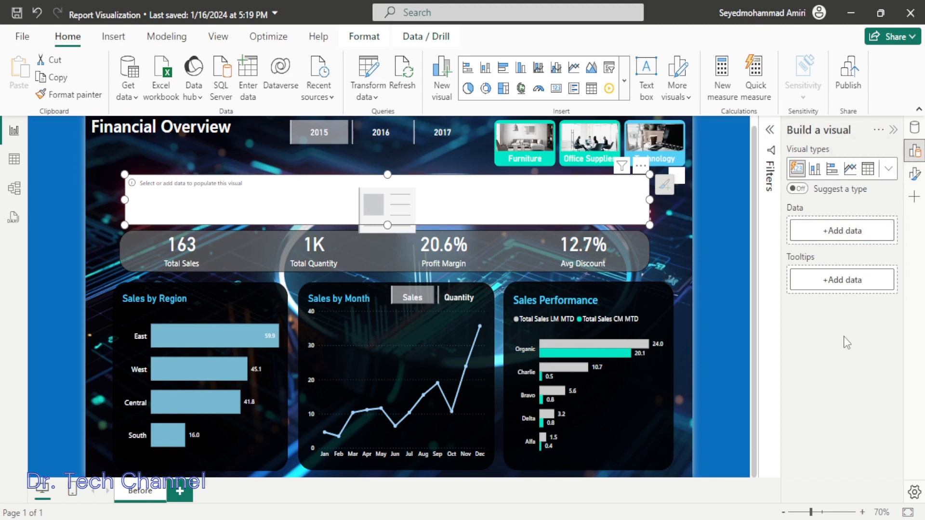
left_click(813, 231)
left_click(646, 141)
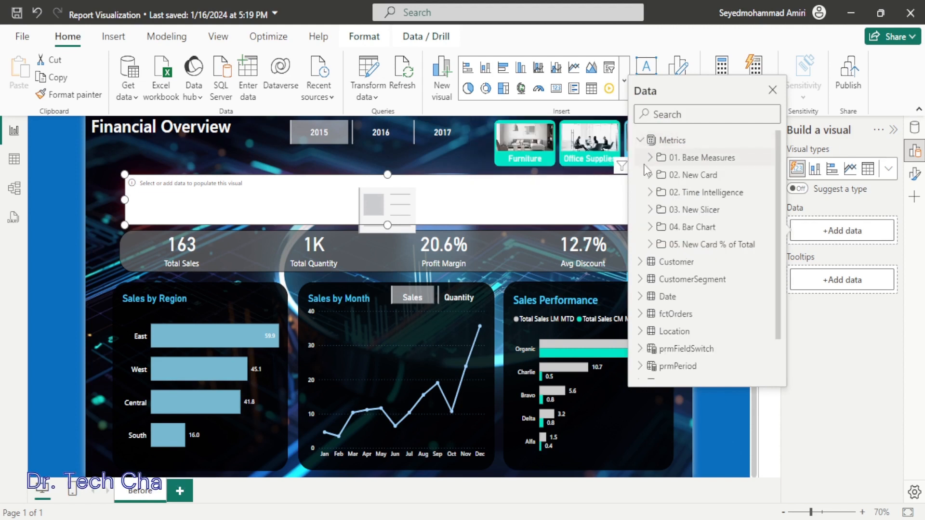
left_click(658, 159)
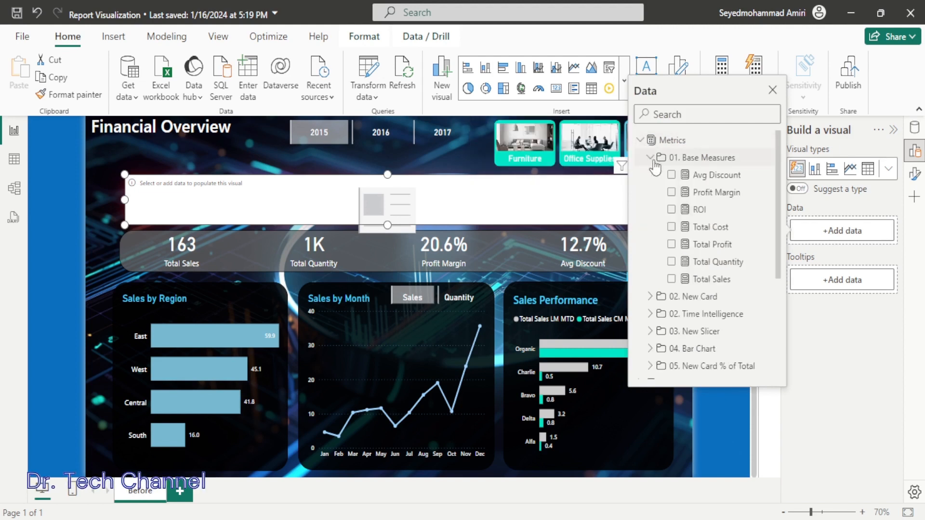
left_click(671, 280)
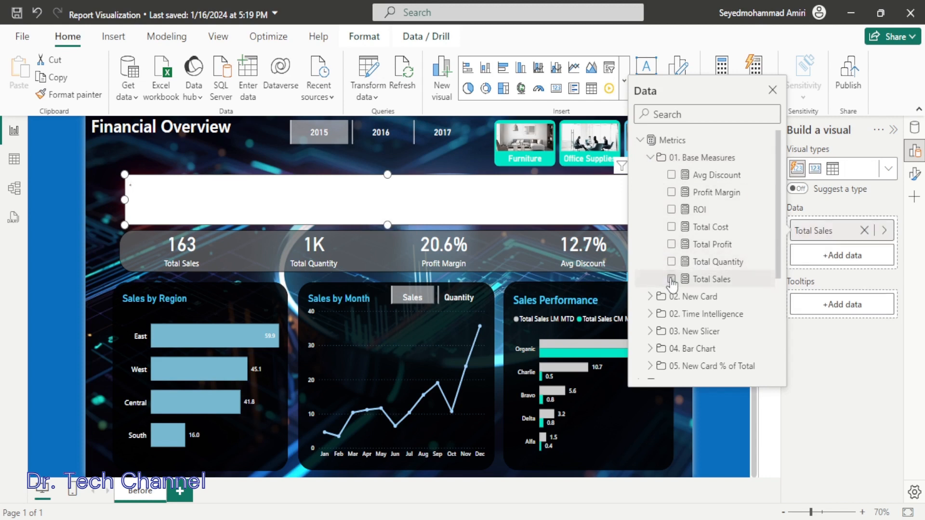
left_click(671, 262)
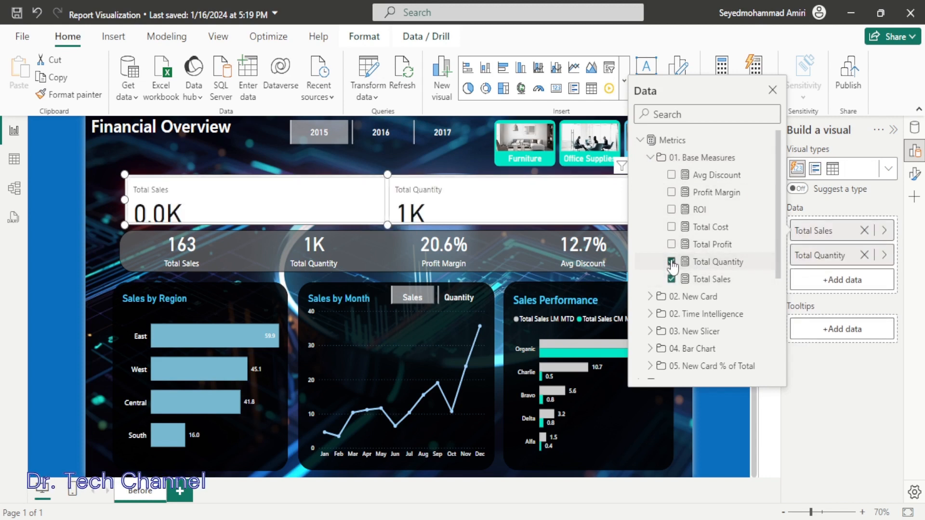
left_click(672, 192)
left_click(671, 175)
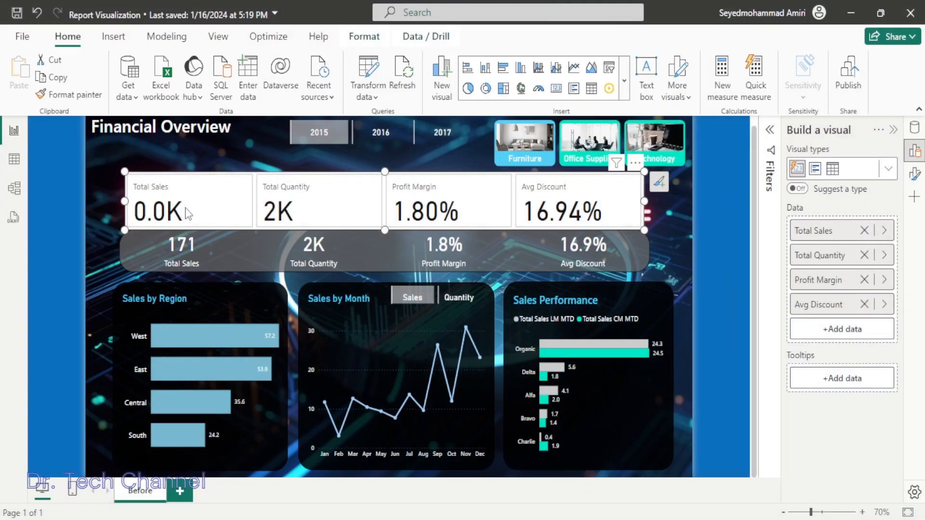
Format the Total Sales measure as a decimal number with a thousands separator and 0 decimal places
left_click(915, 129)
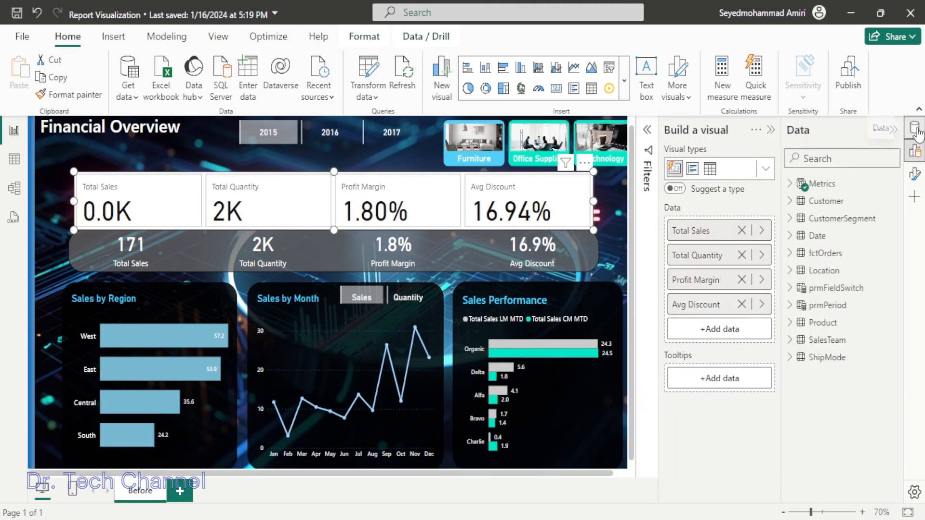
left_click(790, 184)
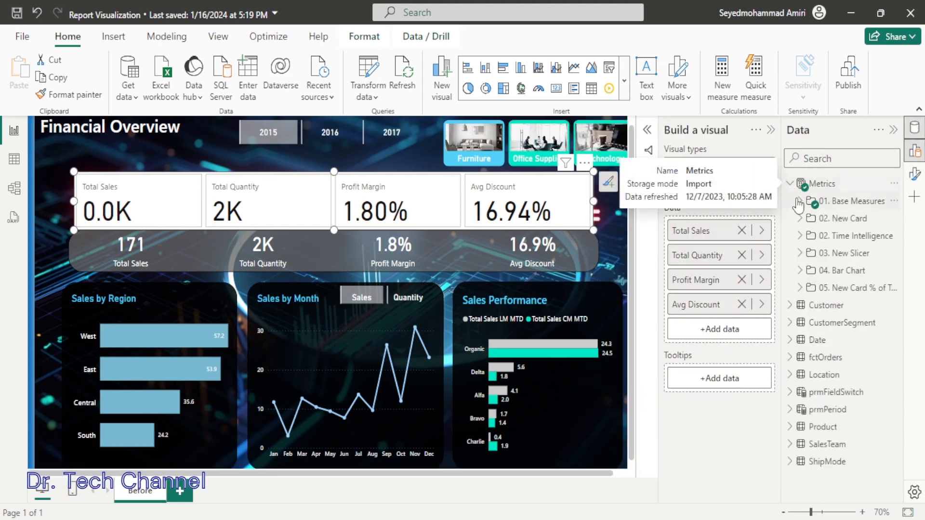
left_click(798, 201)
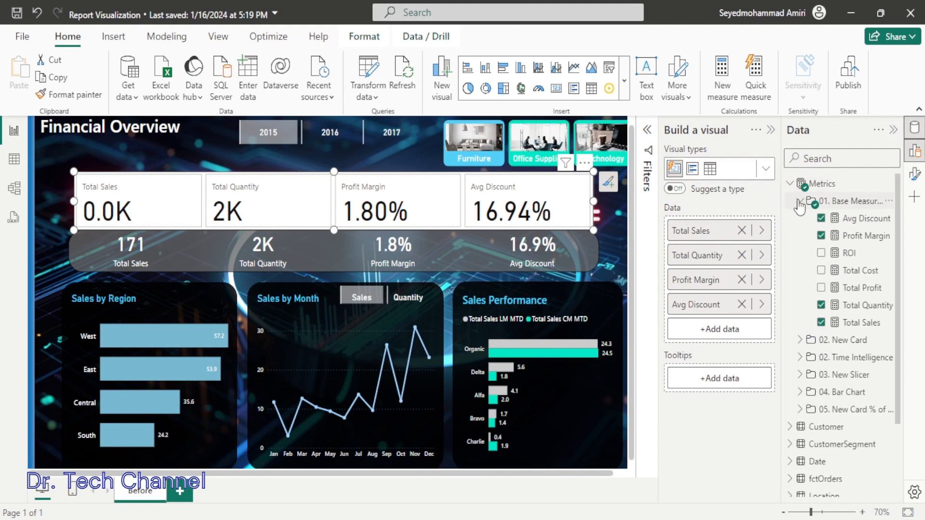
left_click(860, 322)
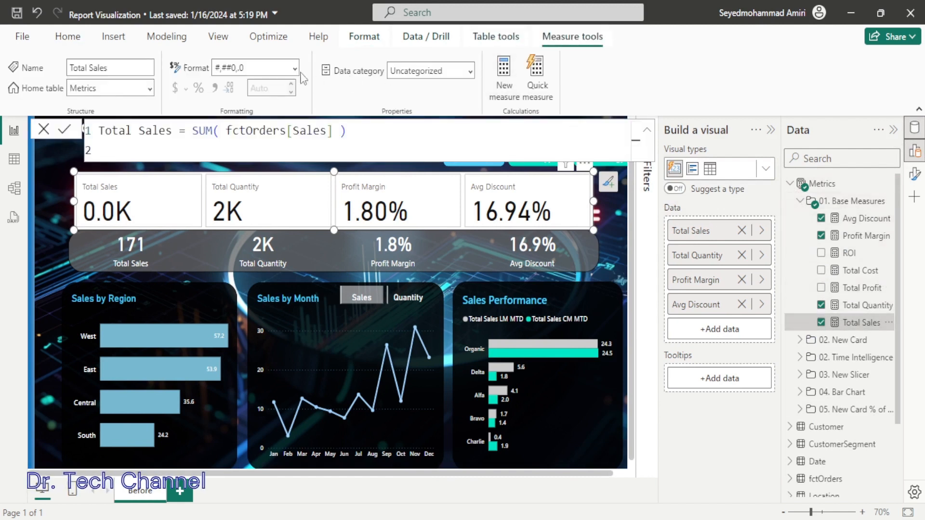
left_click(296, 70)
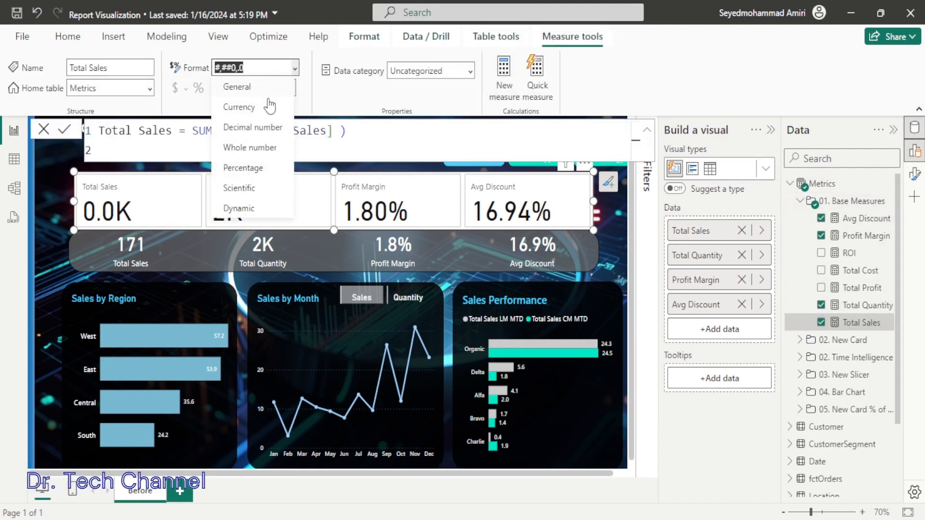
left_click(261, 128)
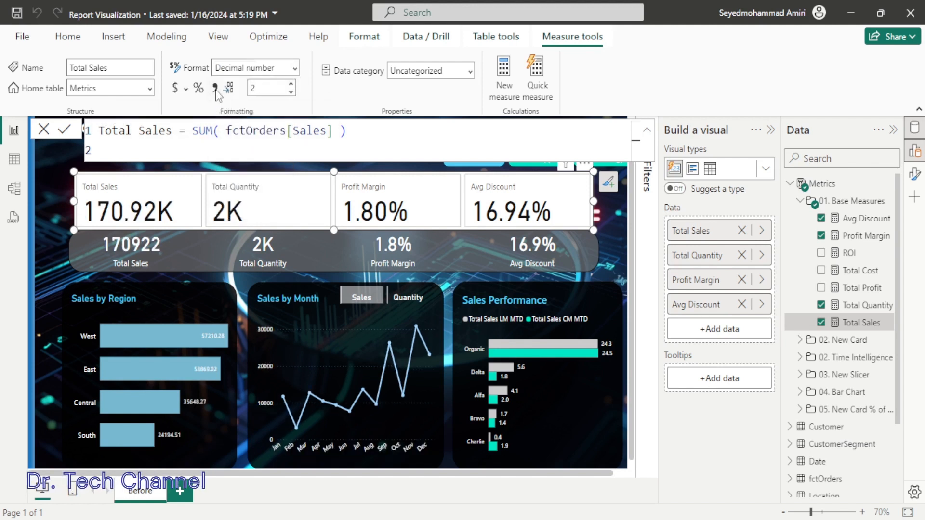
left_click(291, 92)
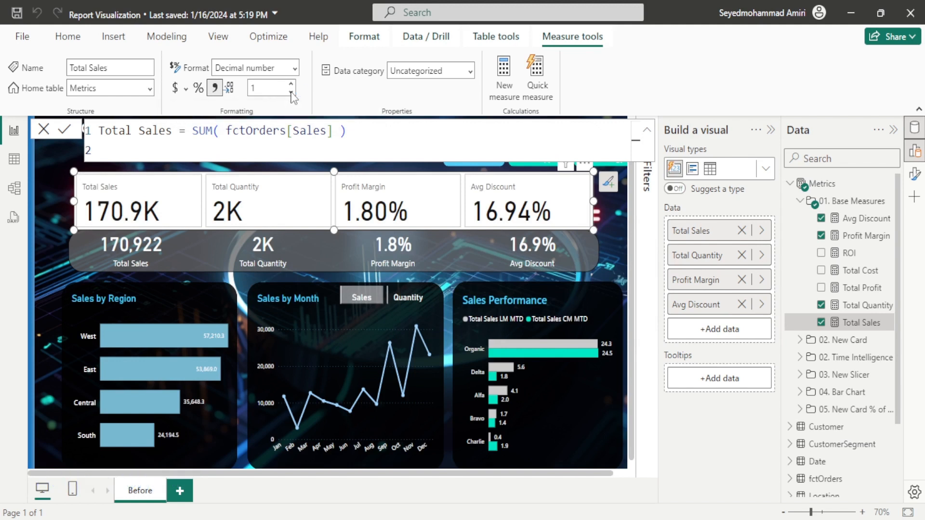
left_click(291, 93)
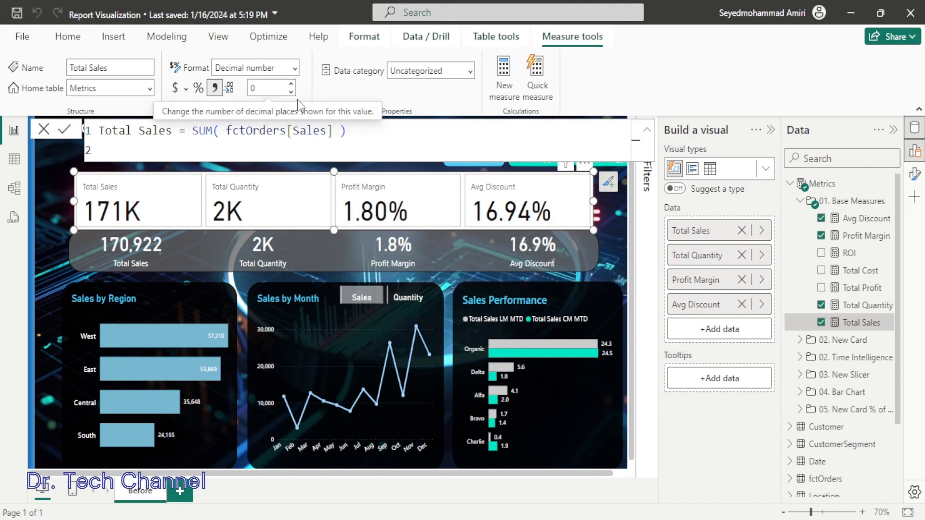
left_click(647, 134)
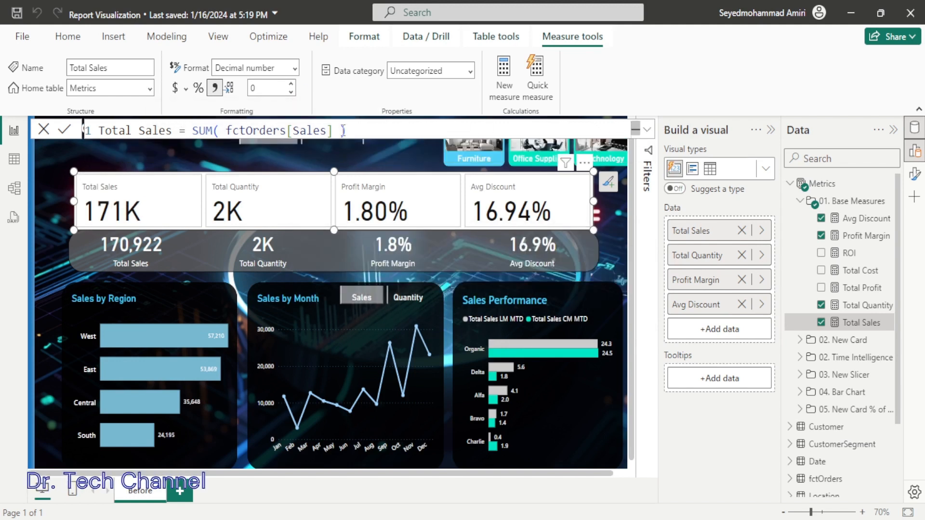
left_click(63, 133)
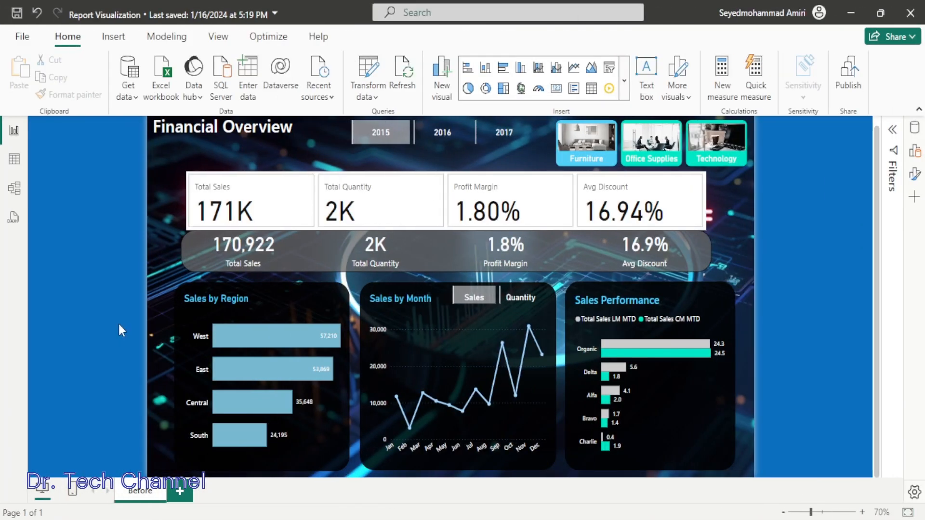
Delete the four old KPI cards and the rounded grey background shape behind them
left_click(198, 253)
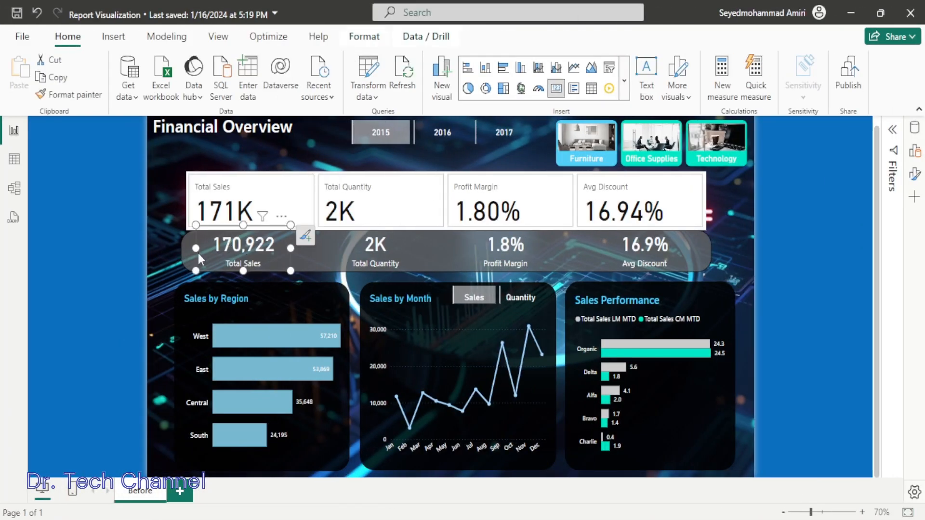
key("Delete")
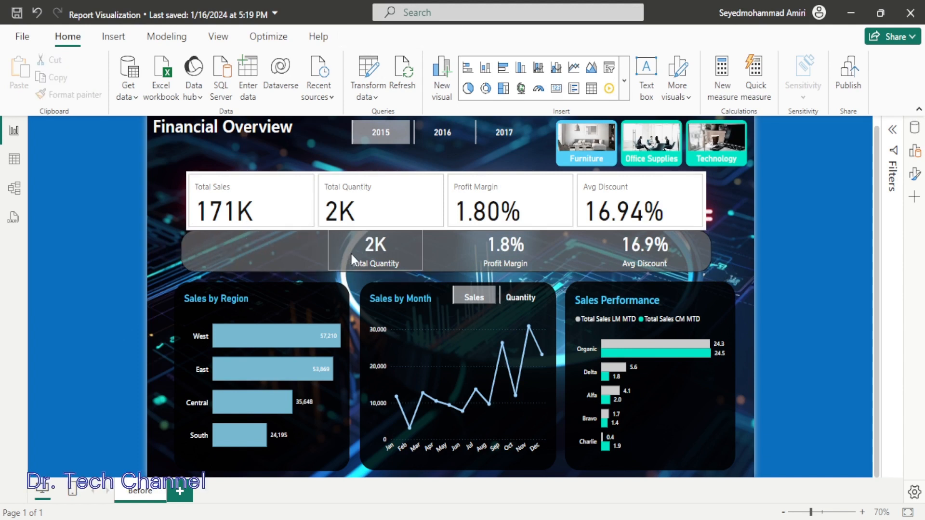
left_click(353, 258)
key("Delete")
left_click(531, 263)
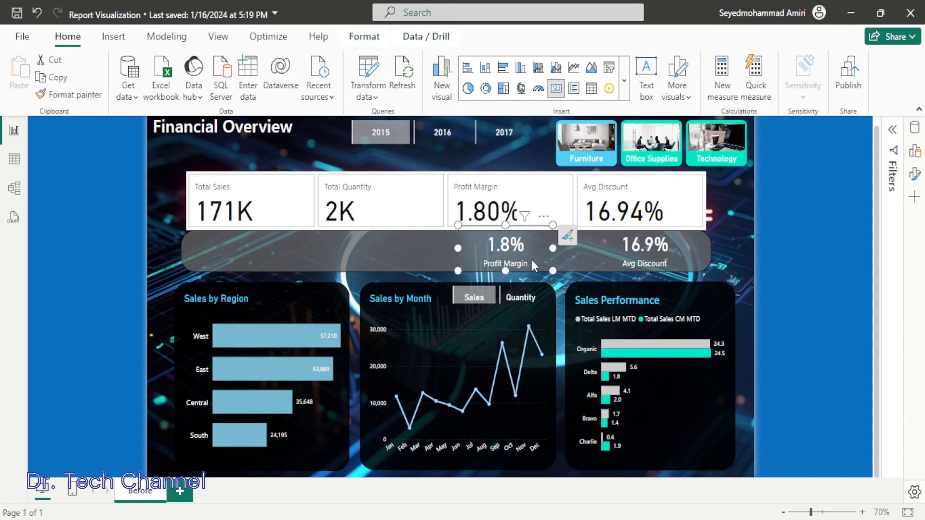
key("Delete")
left_click(631, 251)
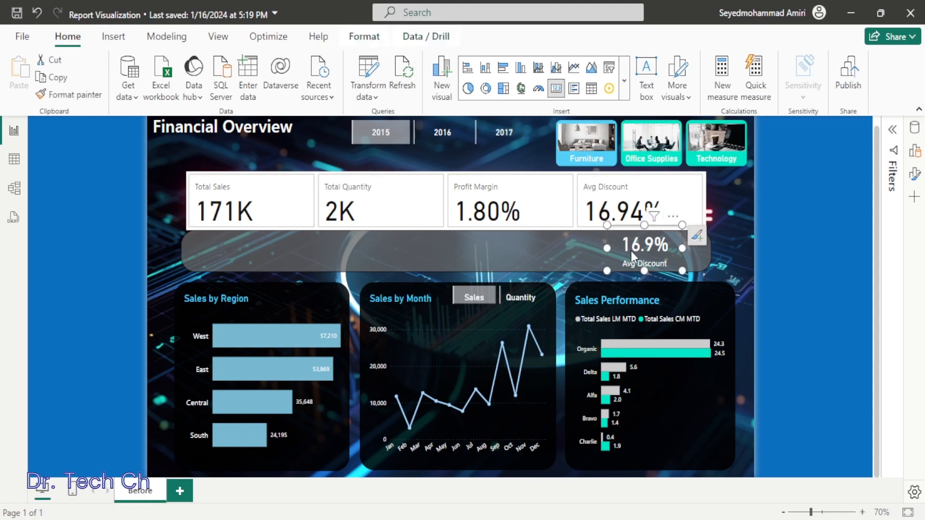
key("Delete")
left_click(698, 251)
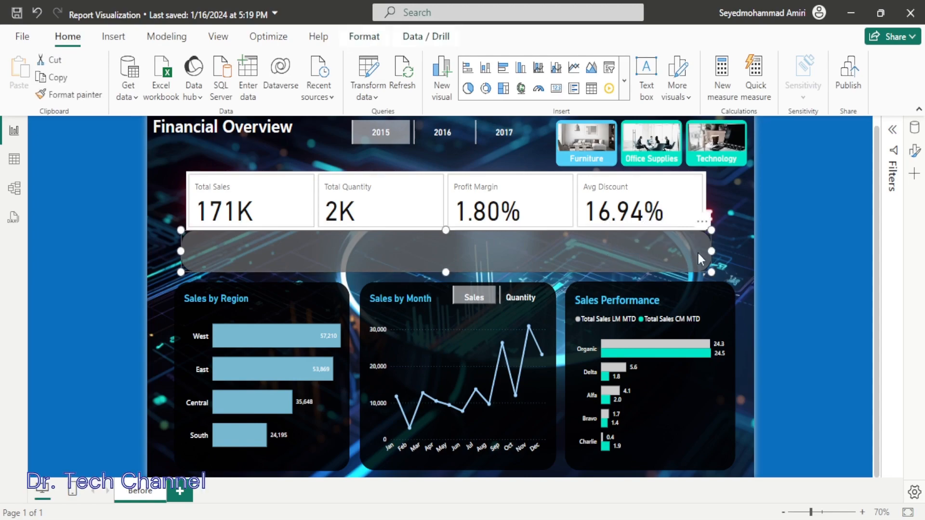
key("Delete")
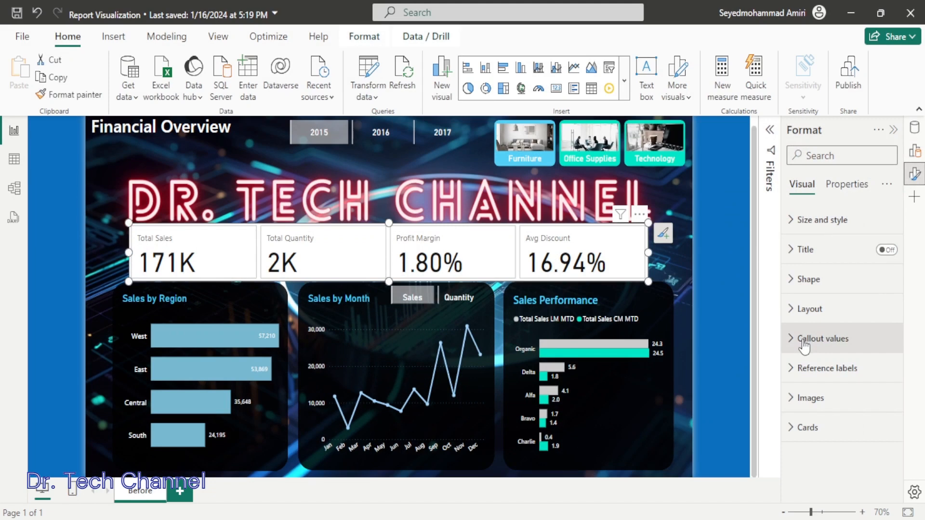
Set the new card's callout values for all series to font size 30 with centered horizontal alignment
left_click(803, 340)
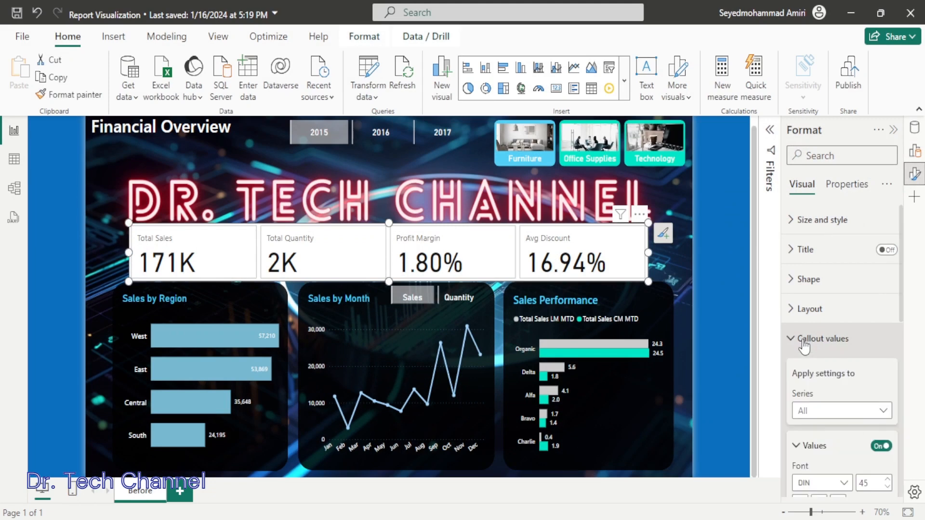
scroll(809, 347, "down", 3)
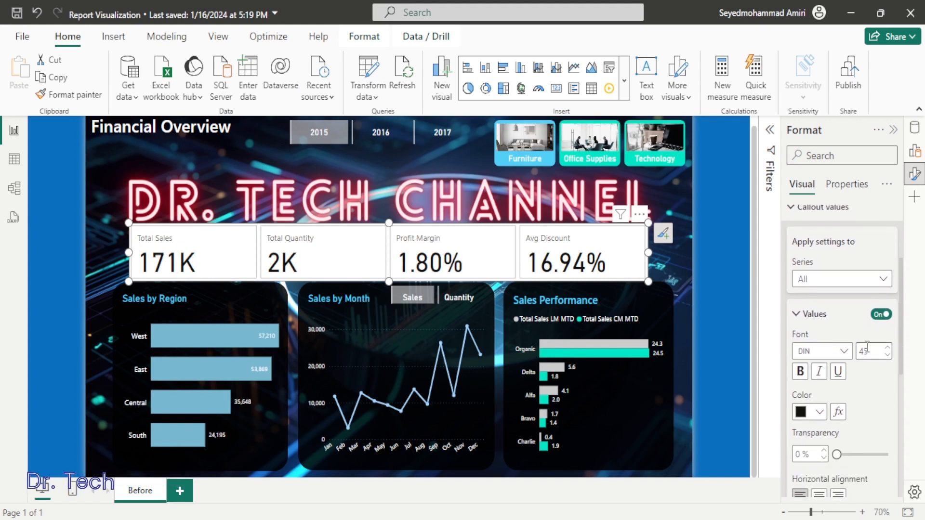
double_click(864, 352)
type("3")
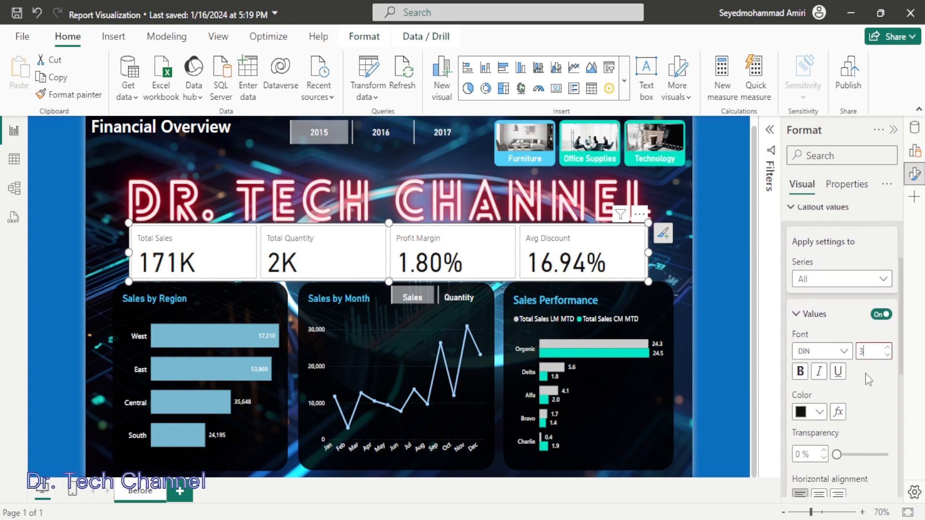
type("0")
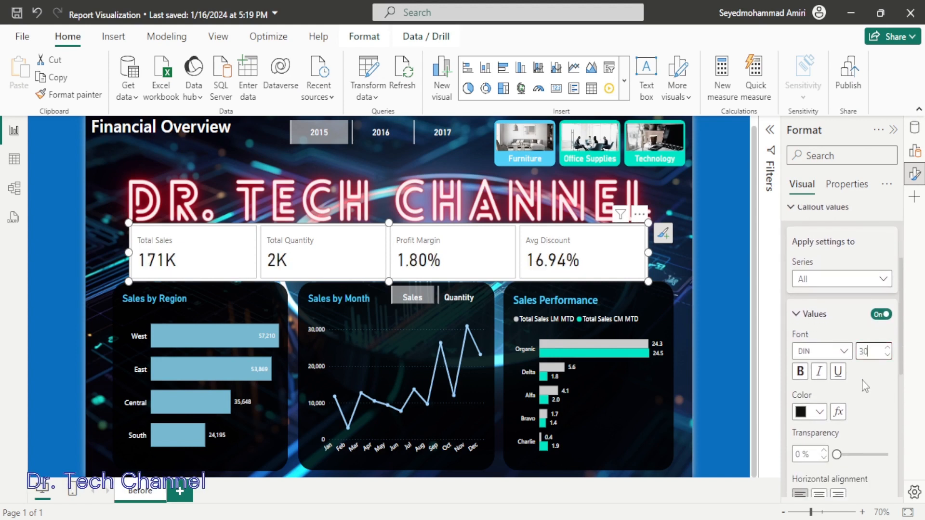
scroll(862, 380, "down", 2)
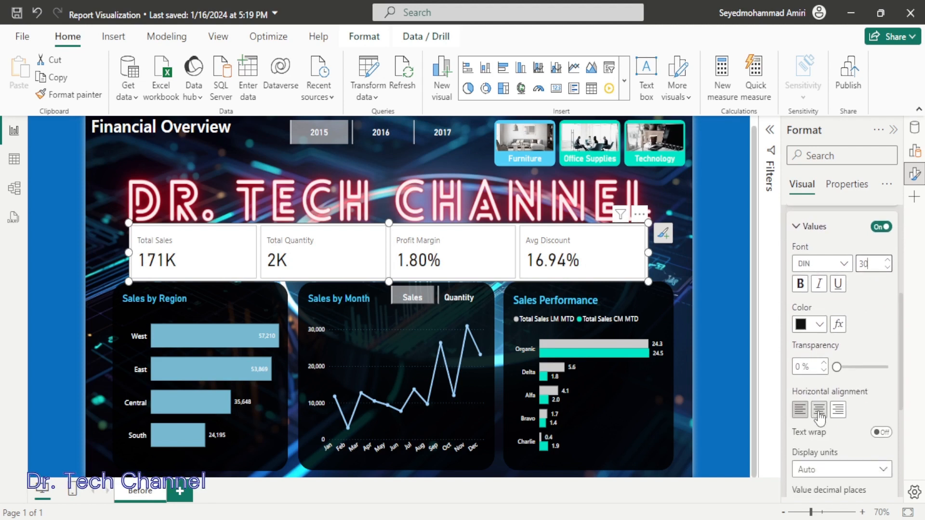
left_click(819, 410)
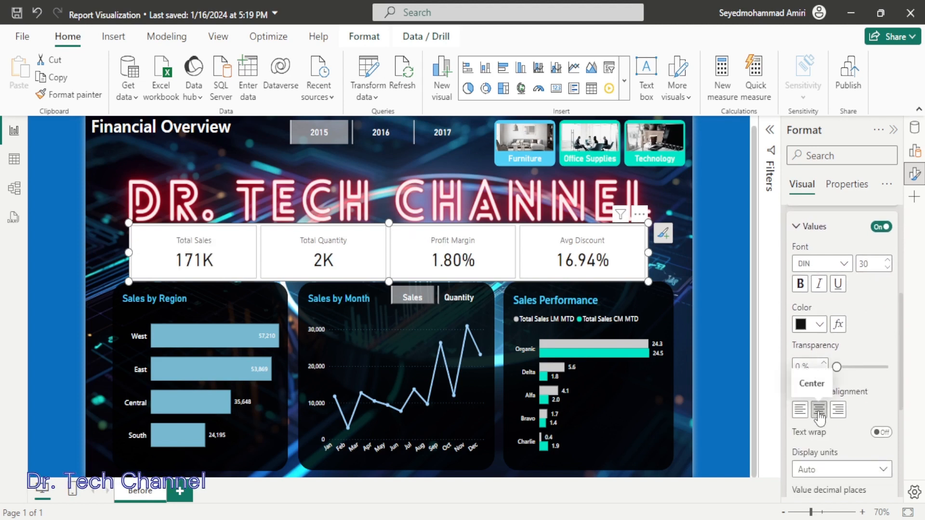
scroll(820, 418, "down", 1)
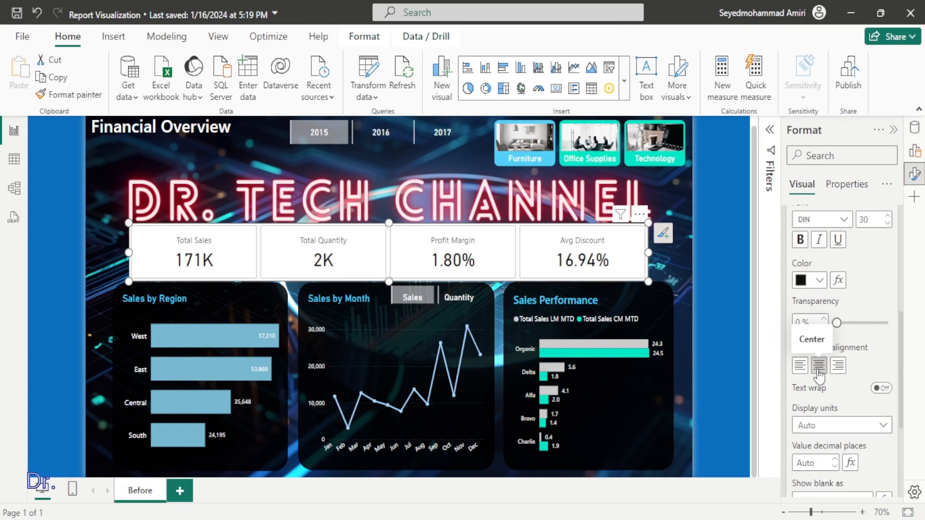
scroll(819, 373, "down", 4)
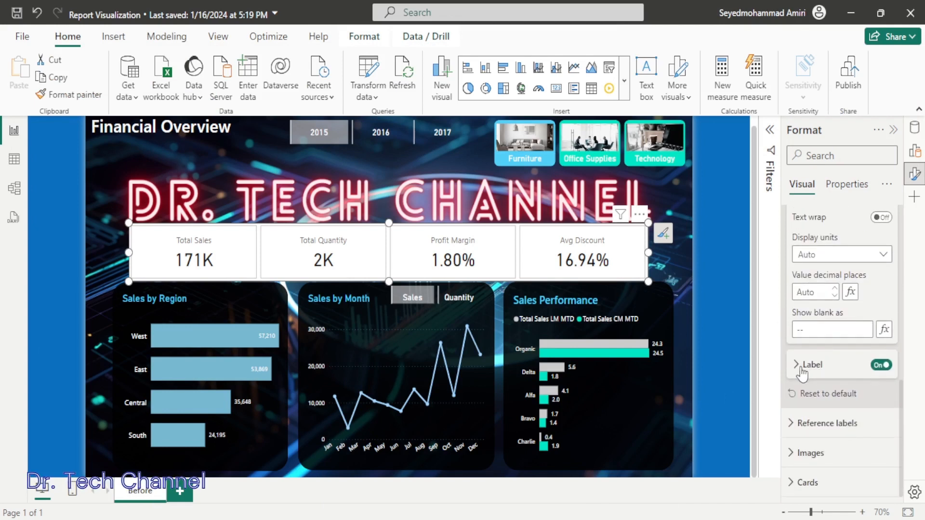
Set the font size of the card labels for all series to 10
left_click(796, 364)
scroll(802, 367, "down", 2)
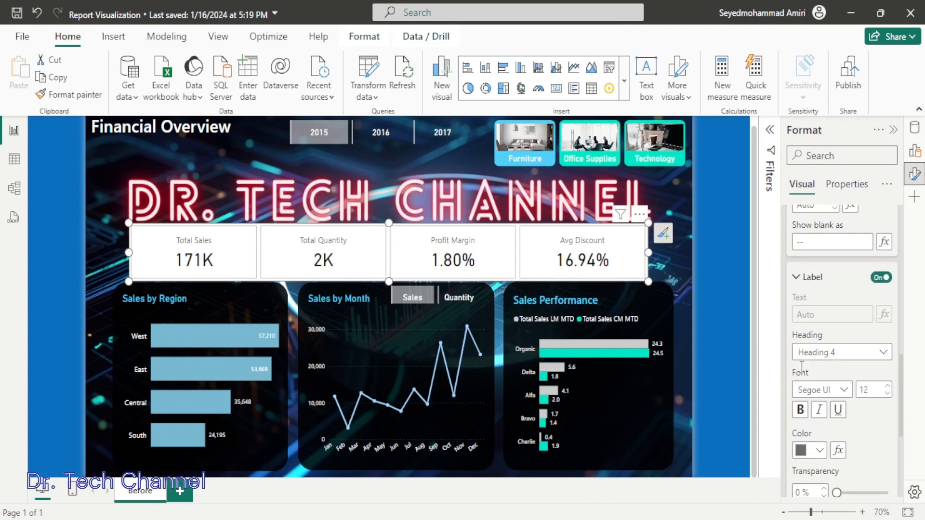
left_click(886, 394)
left_click(887, 394)
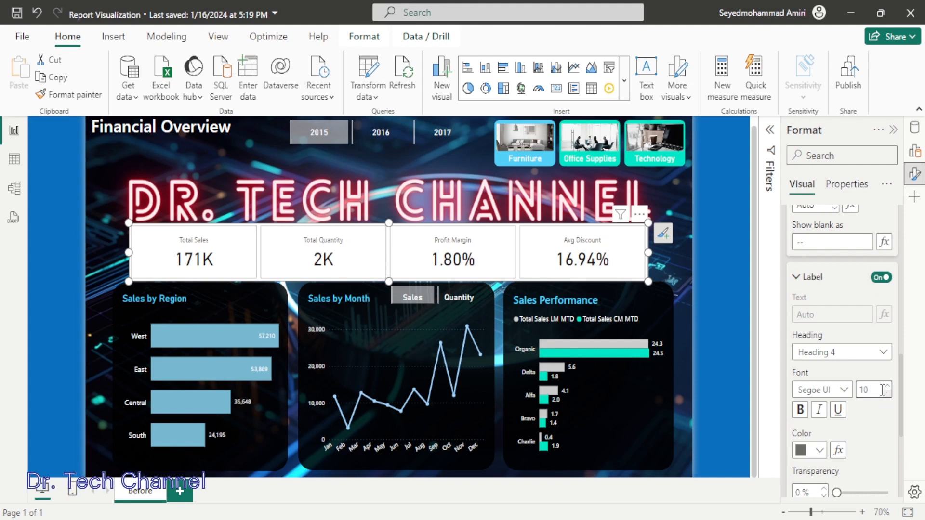
Adjust the card visual's size and position so it sits slightly smaller above the three charts
scroll(795, 381, "up", 3)
scroll(800, 413, "up", 5)
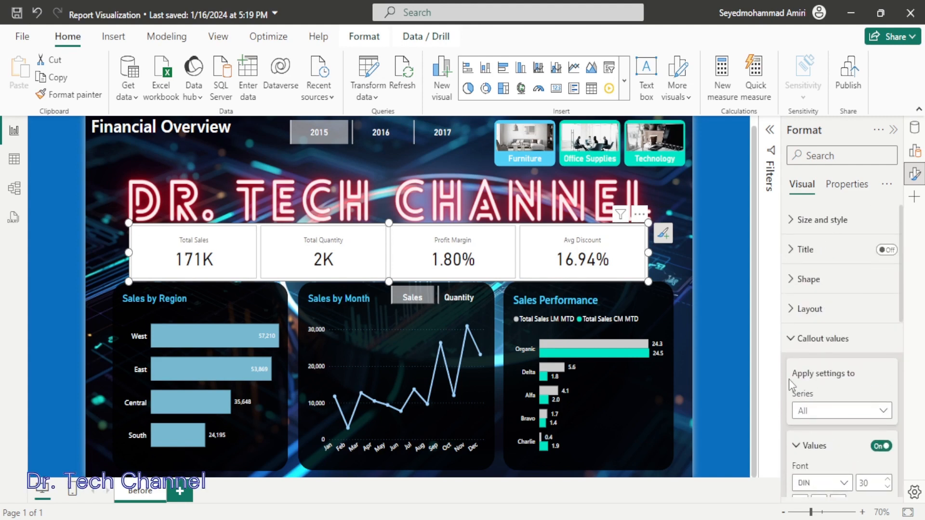
left_click(801, 220)
scroll(804, 255, "down", 2)
scroll(809, 270, "down", 1)
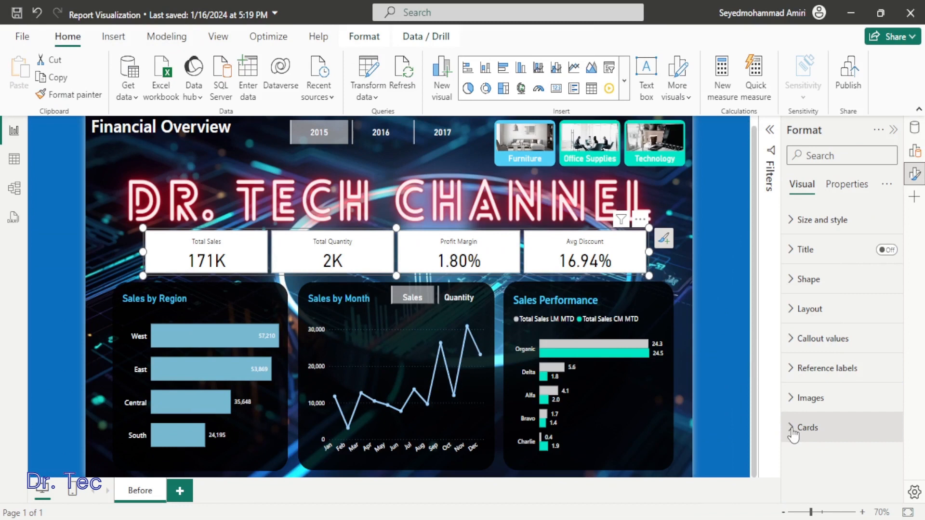
Set the background color of the cards for all series to the recent color #8998D1
left_click(792, 429)
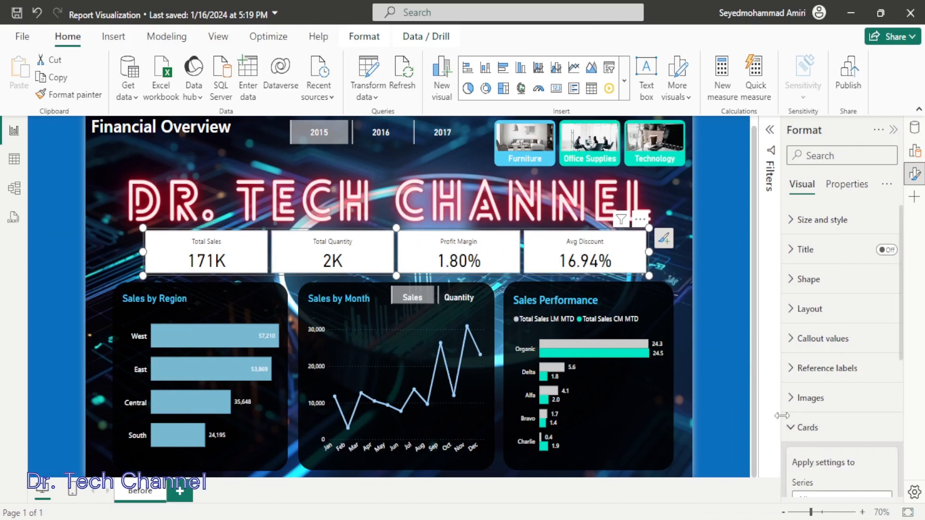
scroll(808, 371, "down", 5)
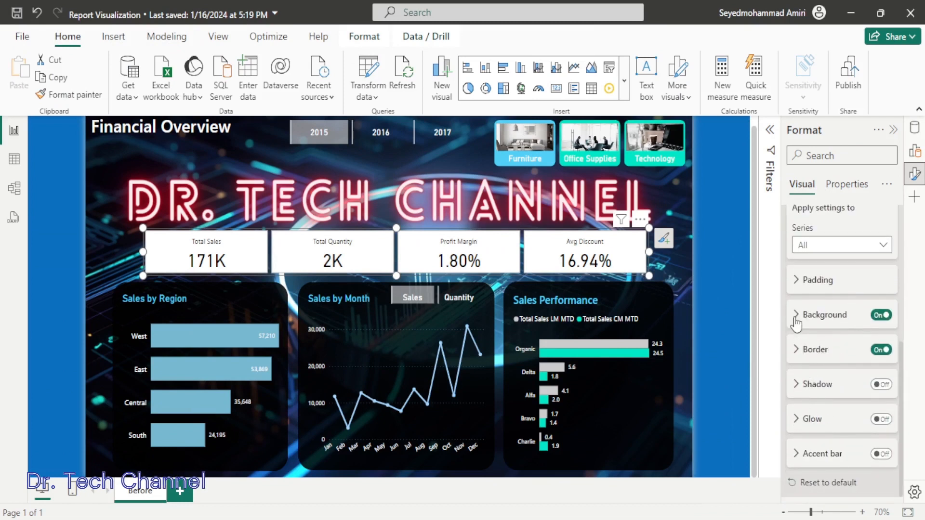
left_click(796, 325)
left_click(819, 355)
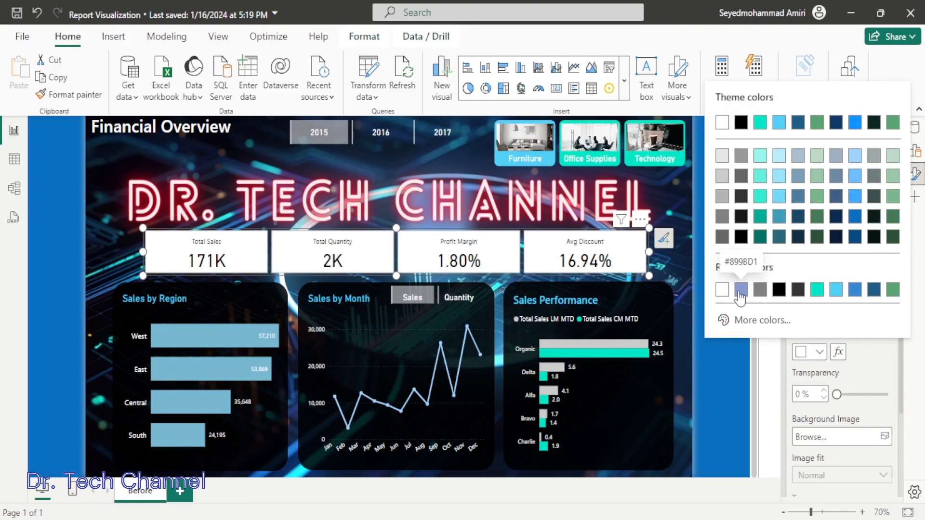
left_click(741, 291)
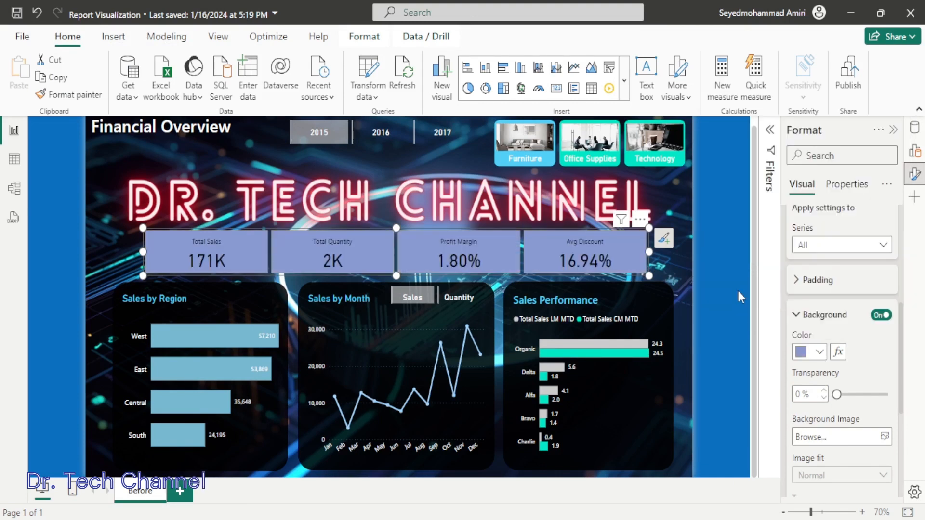
left_click(796, 318)
scroll(794, 328, "up", 3)
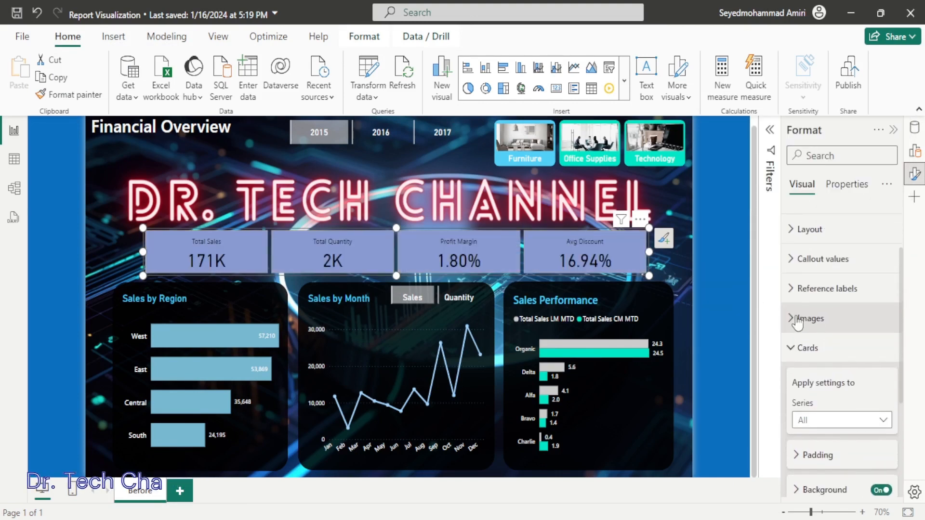
left_click(795, 348)
Change the color of the callout values for all series to the recently used dark grey
left_click(790, 339)
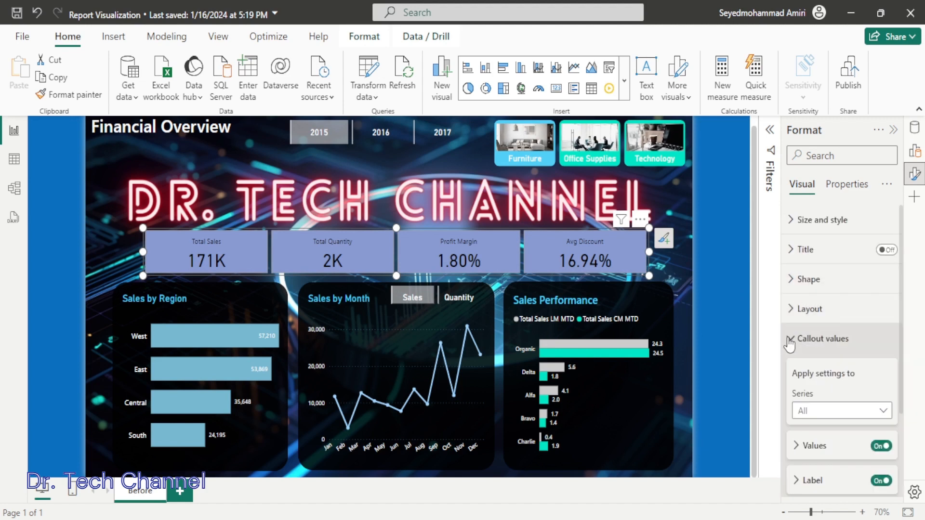
scroll(800, 332, "down", 3)
left_click(797, 331)
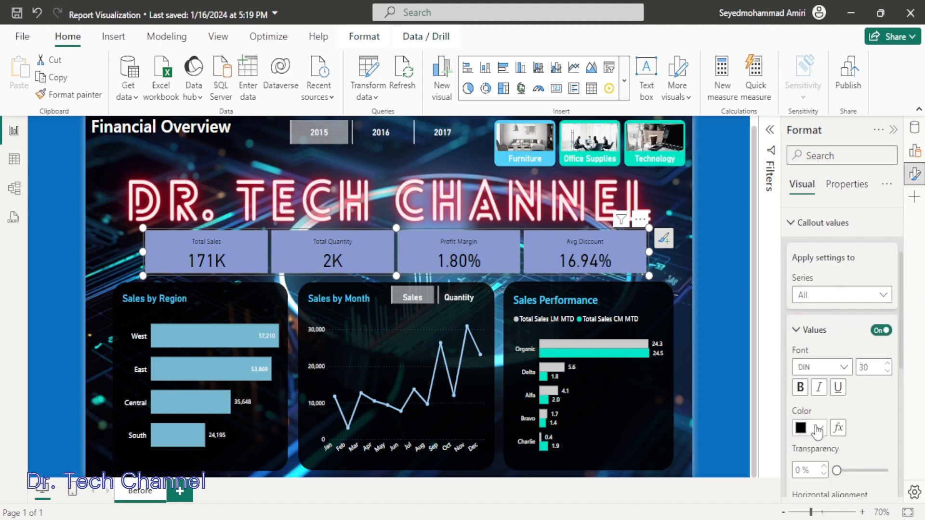
left_click(821, 433)
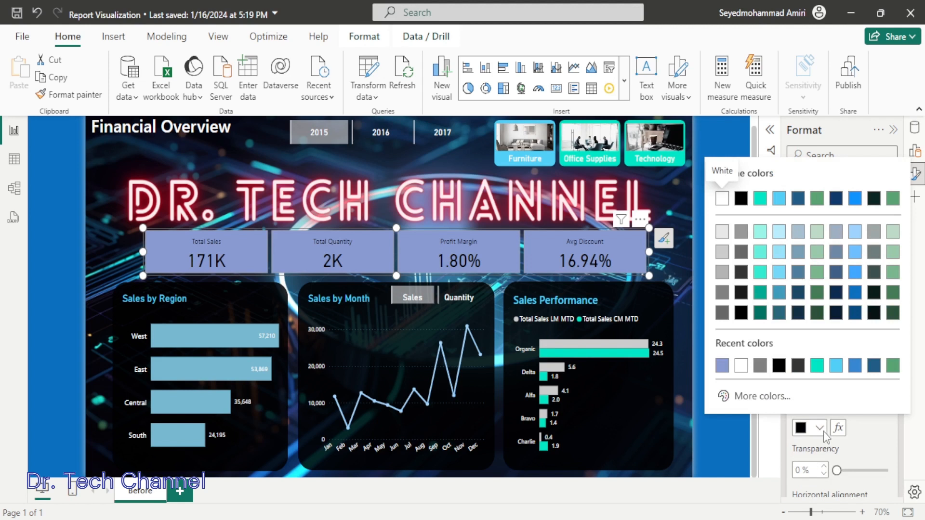
left_click(798, 366)
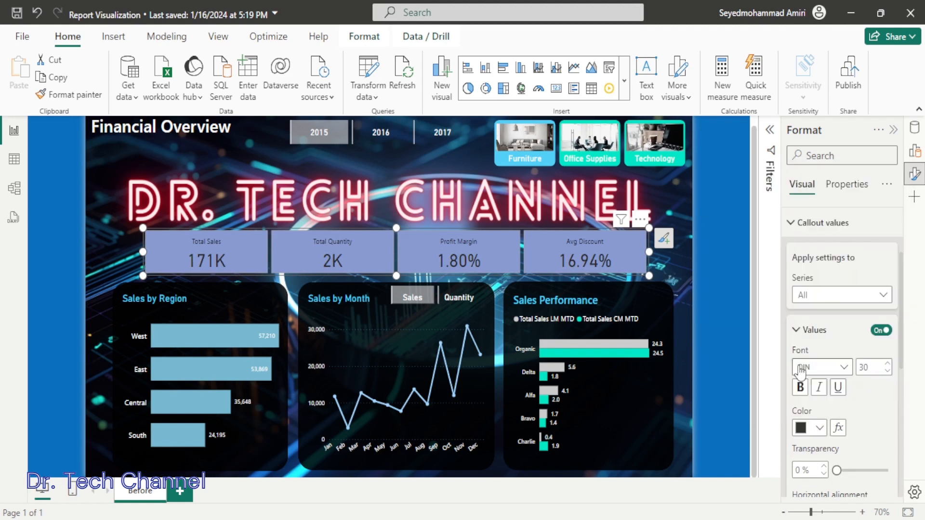
scroll(799, 299, "down", 2)
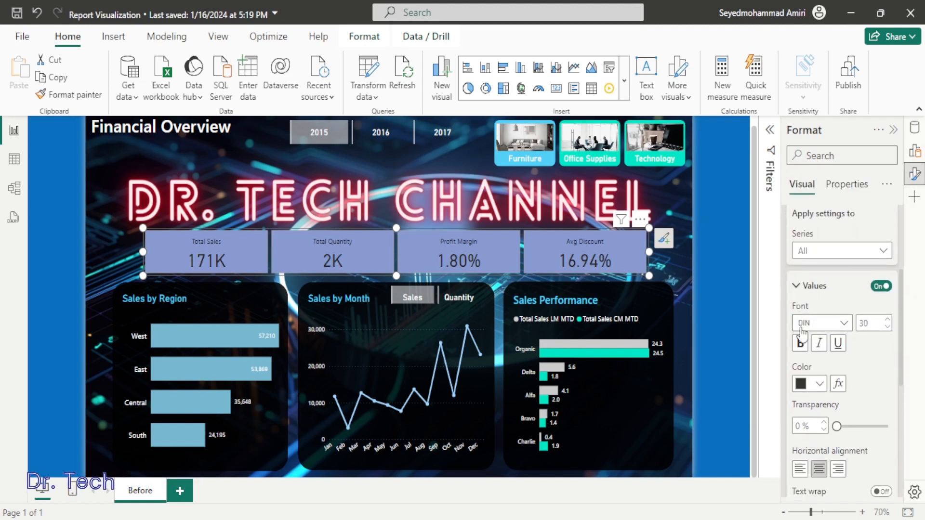
left_click(796, 288)
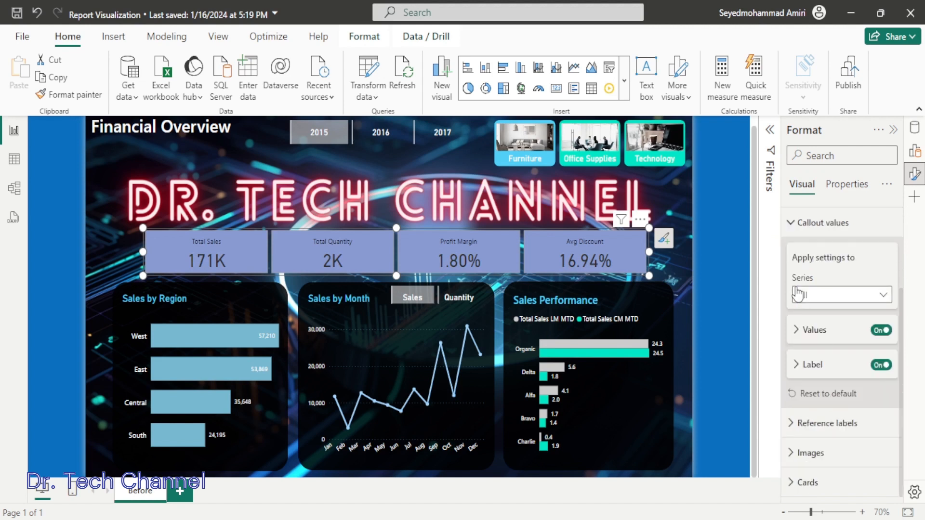
Change the color of the callout labels for all series to the dark grey theme shade
left_click(803, 370)
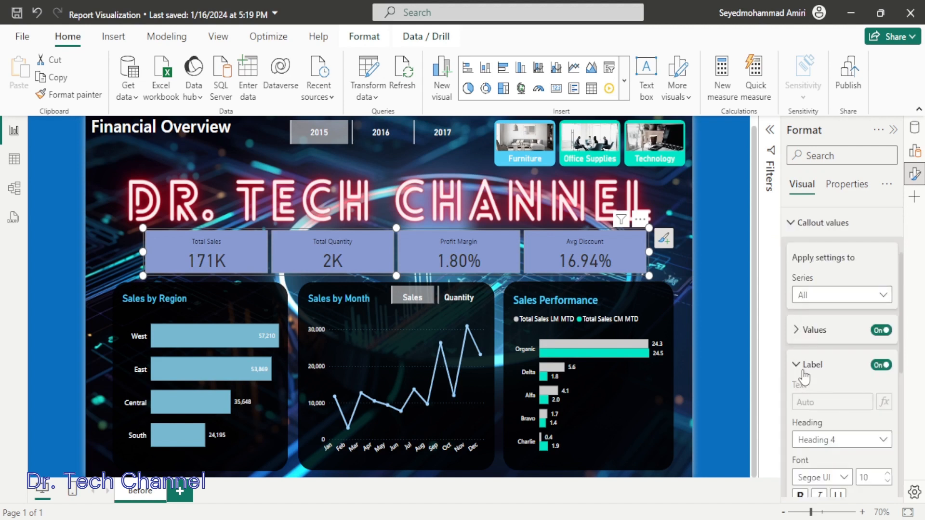
scroll(795, 434, "down", 4)
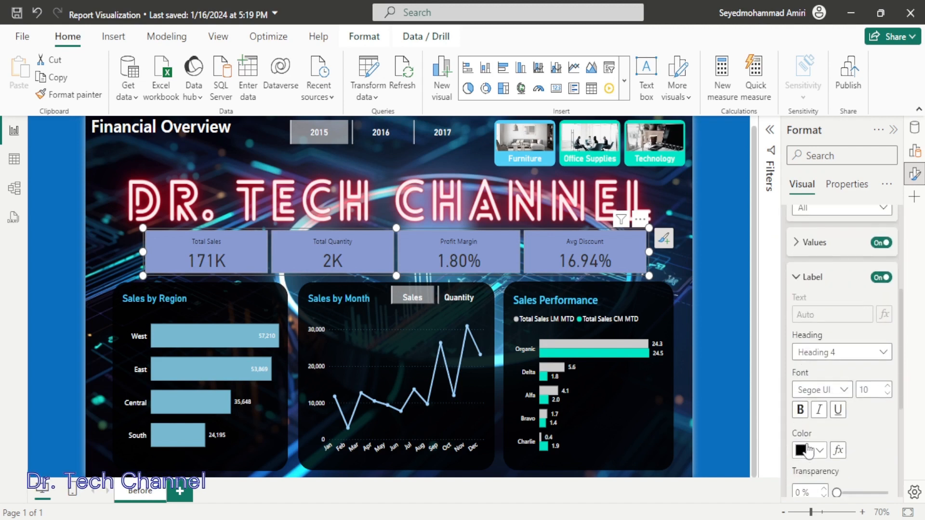
left_click(819, 453)
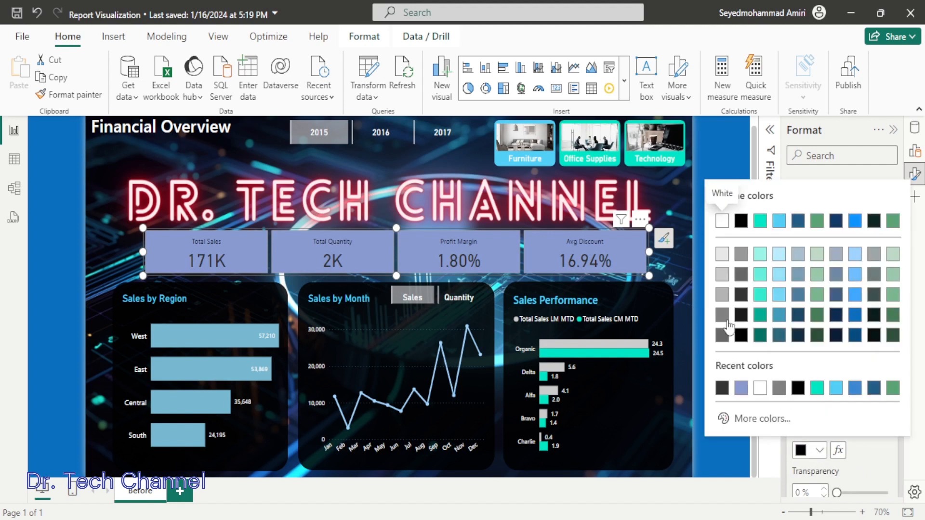
left_click(741, 295)
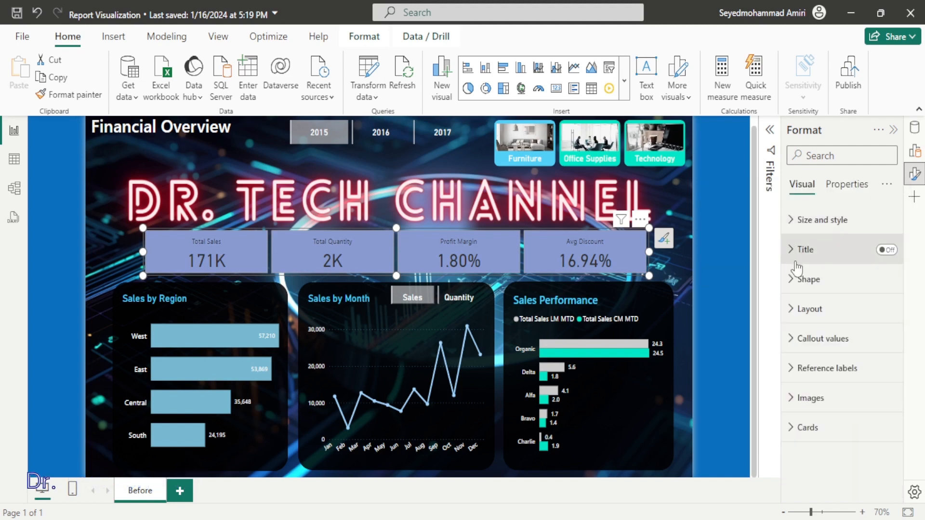
Change the card shape to Rounded Rectangle with rounded corners of 10%
left_click(796, 280)
left_click(796, 314)
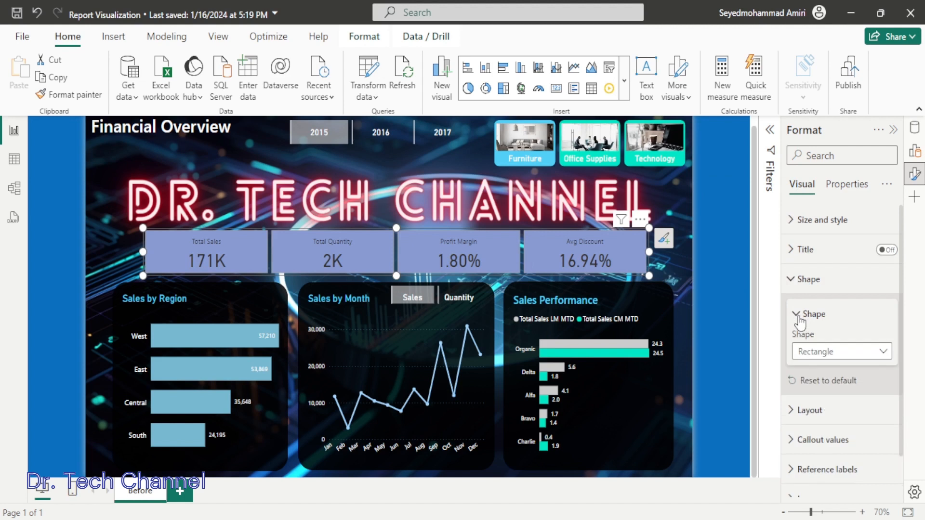
left_click(821, 358)
left_click(824, 384)
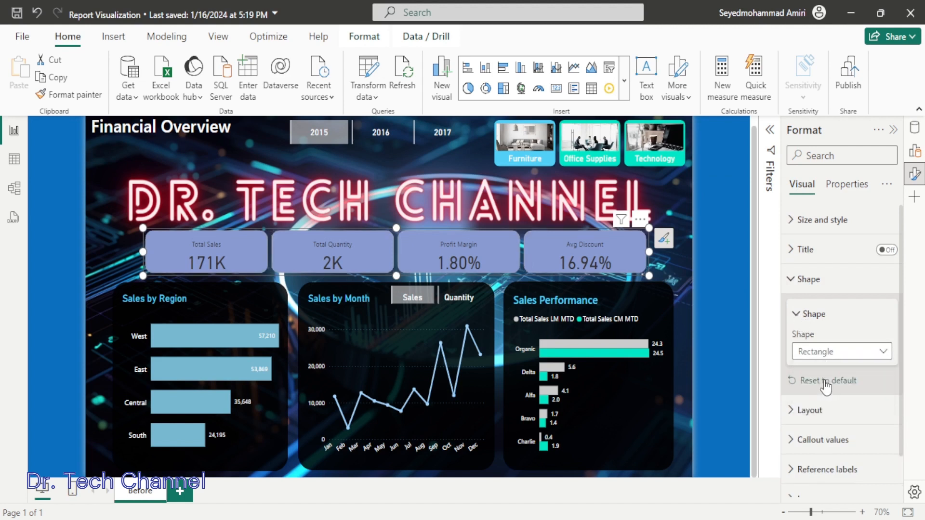
double_click(799, 393)
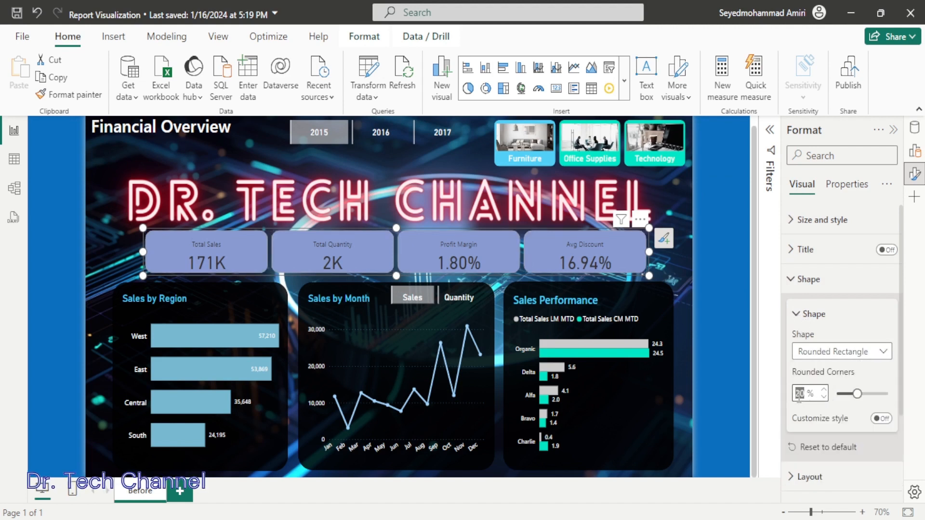
type("10")
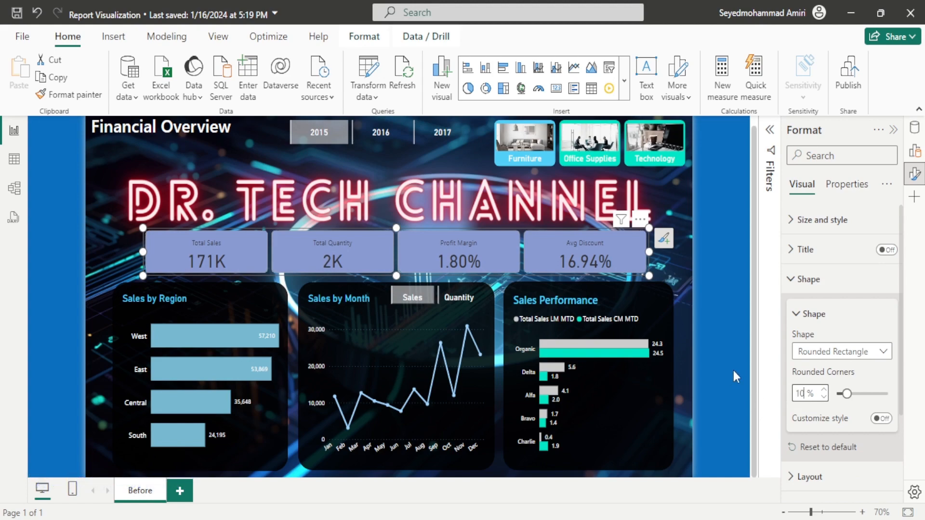
left_click(727, 355)
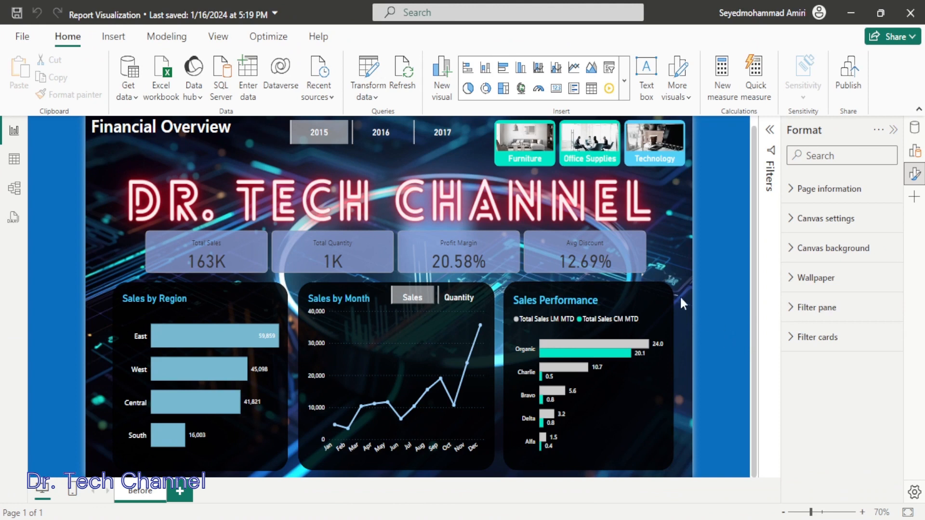
Add Sales ΔB and Sales ΔFC from the Metrics folder 06. New Card % of Total as reference labels for the Total Sales series
left_click(631, 247)
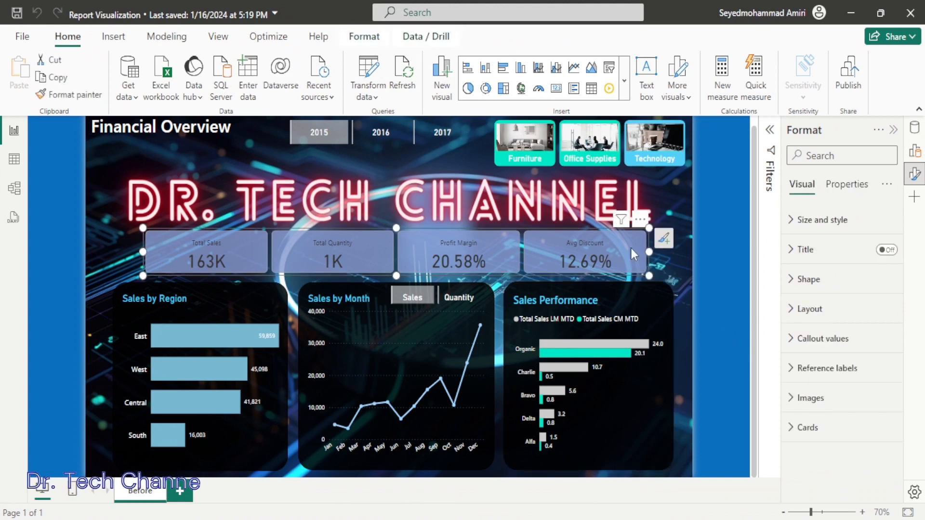
left_click(792, 370)
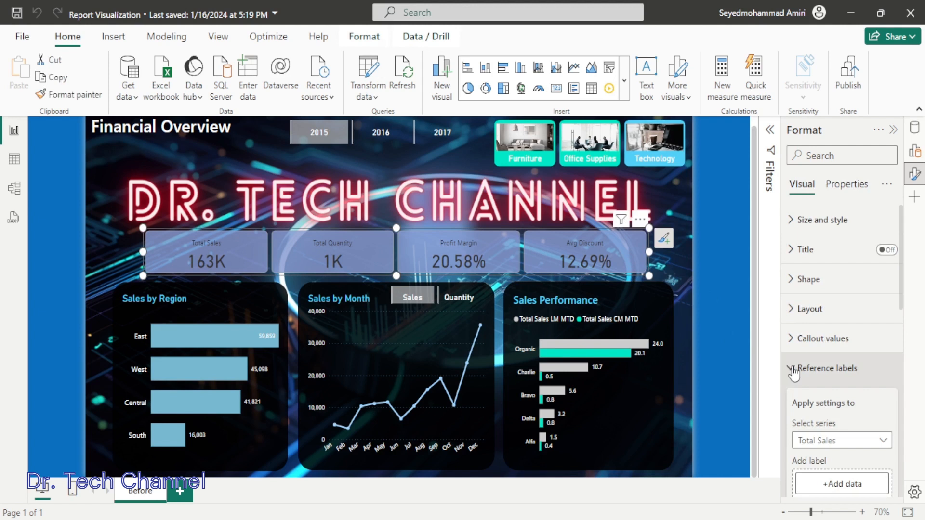
scroll(794, 374, "down", 4)
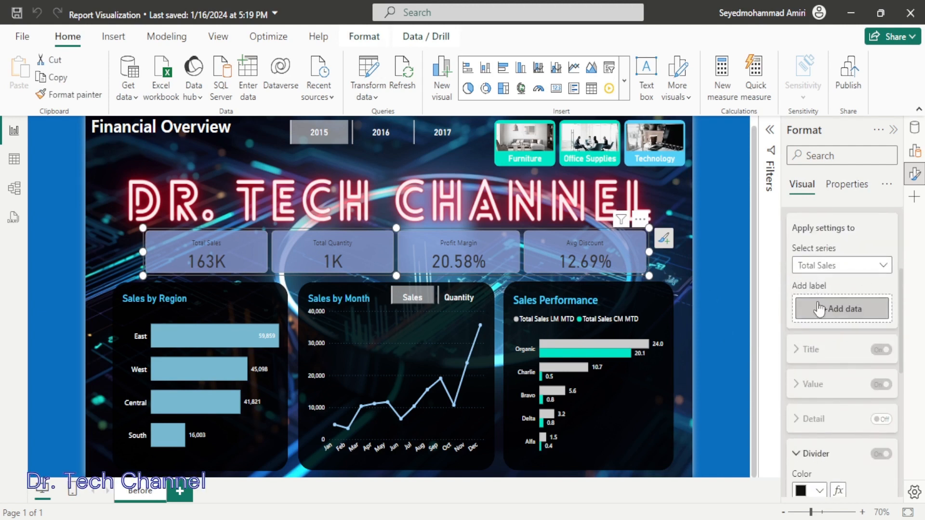
left_click(819, 310)
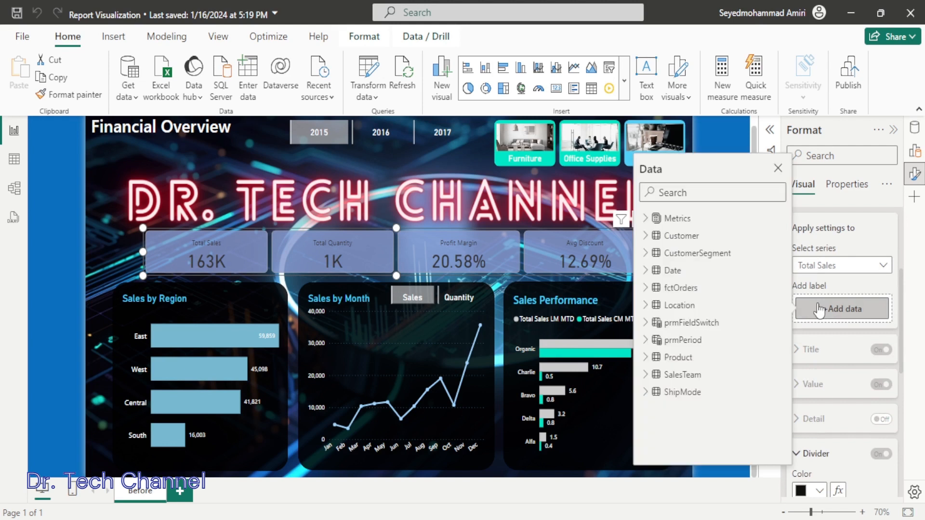
left_click(646, 221)
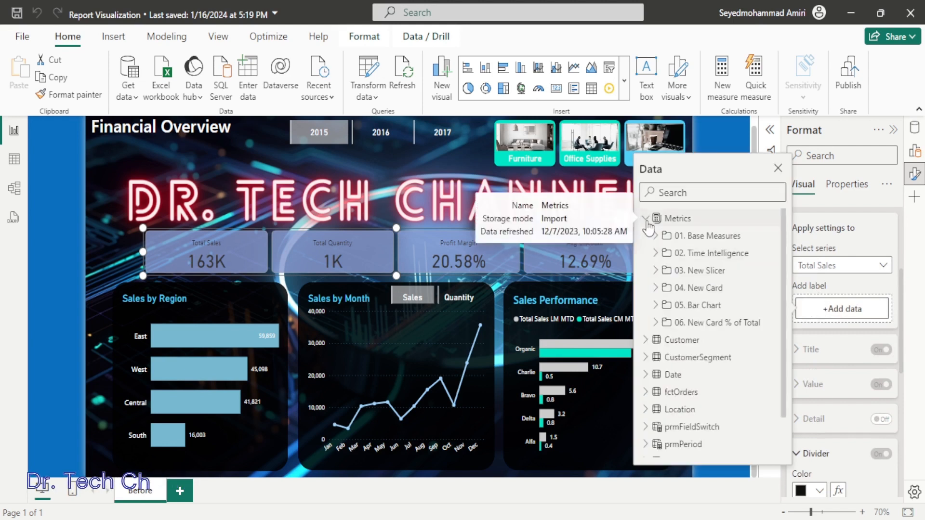
left_click(656, 324)
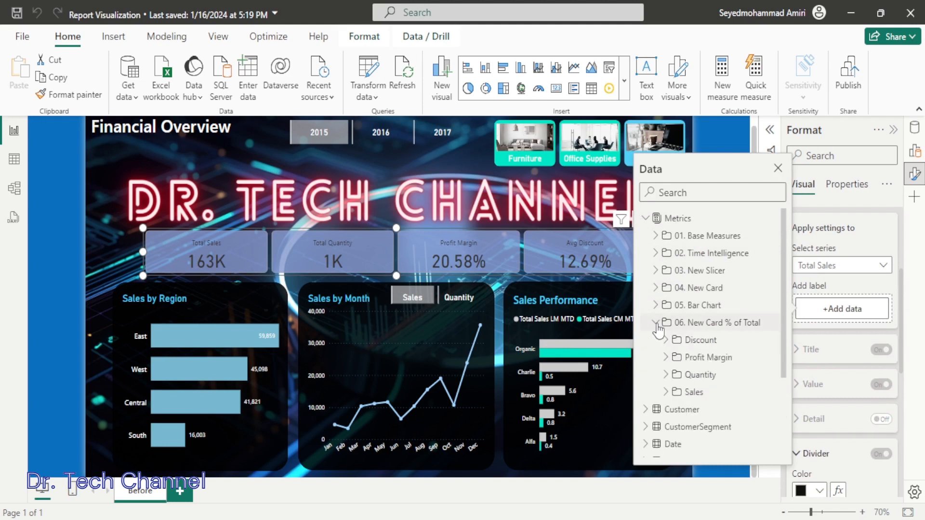
scroll(660, 338, "down", 1)
left_click(666, 356)
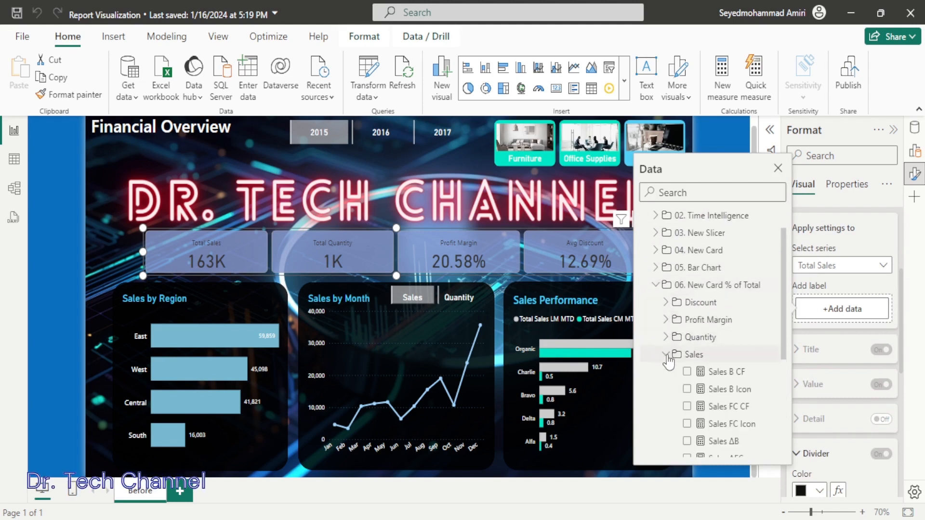
scroll(667, 361, "down", 3)
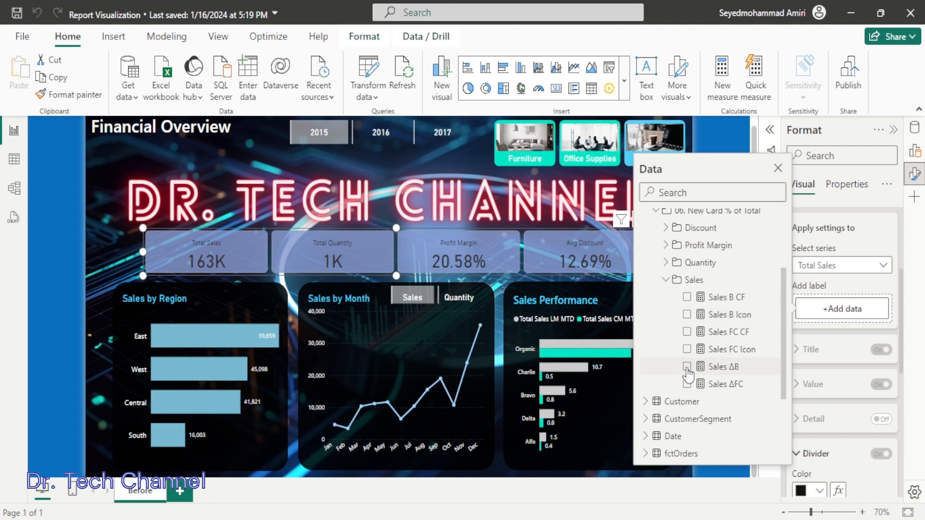
left_click(687, 367)
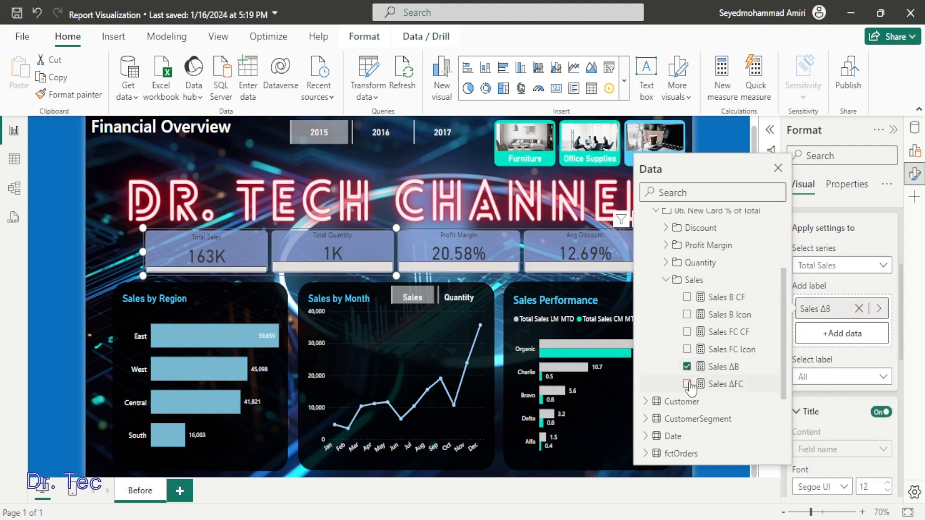
left_click(688, 384)
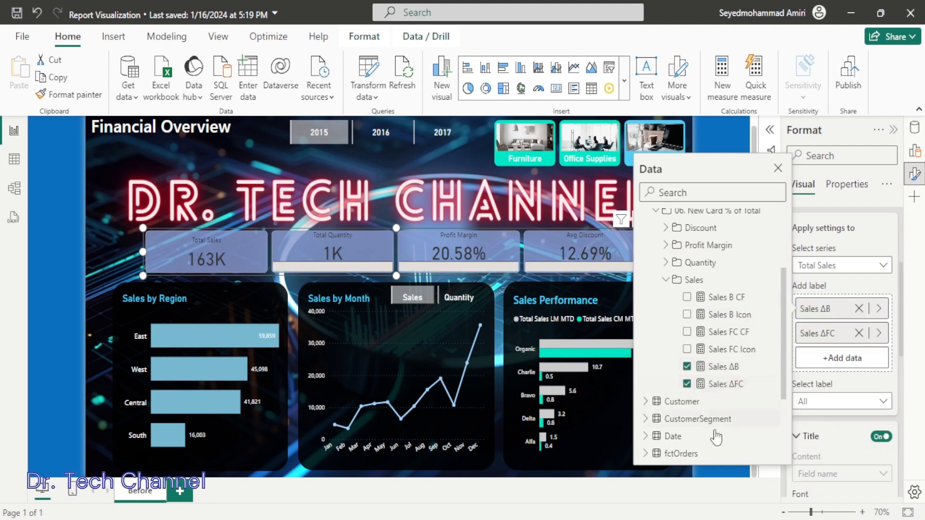
left_click(737, 477)
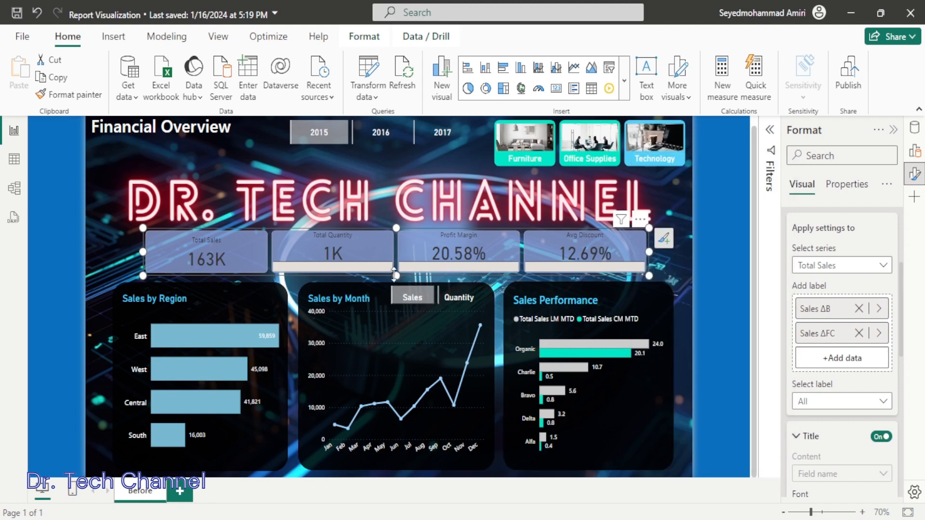
Enlarge the card visual vertically by extending its lower and upper edges to make room for the reference labels
left_click_drag(394, 274, 395, 285)
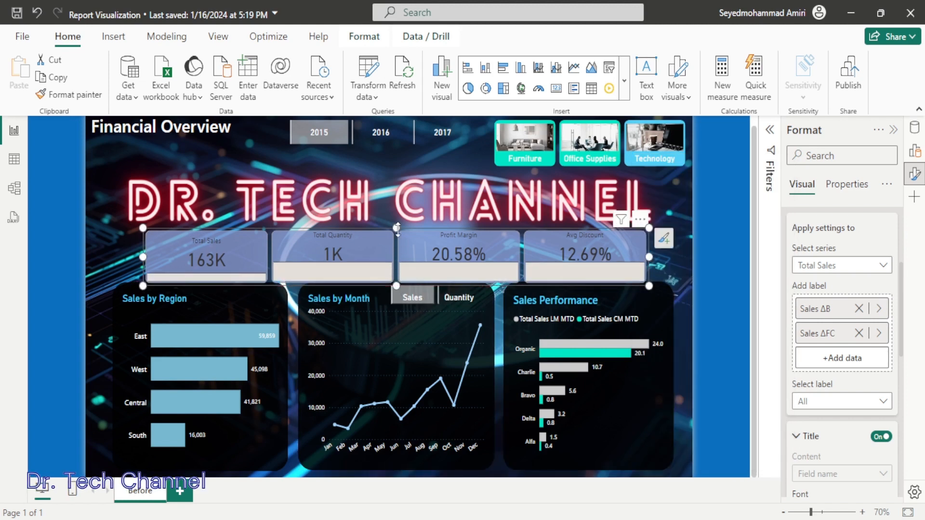
left_click_drag(397, 227, 400, 202)
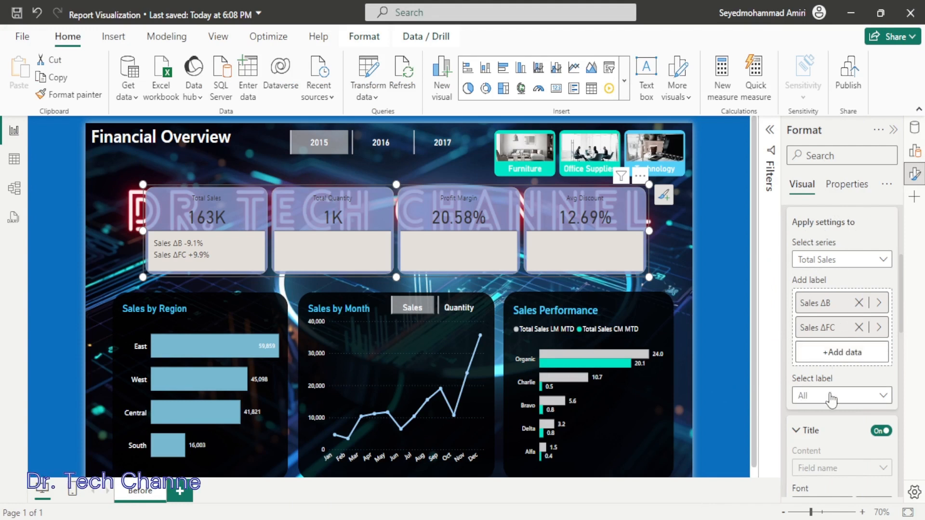
Change the title color and the value font color of all Total Sales reference labels to white (#ffffff)
scroll(831, 401, "down", 1)
scroll(830, 400, "down", 5)
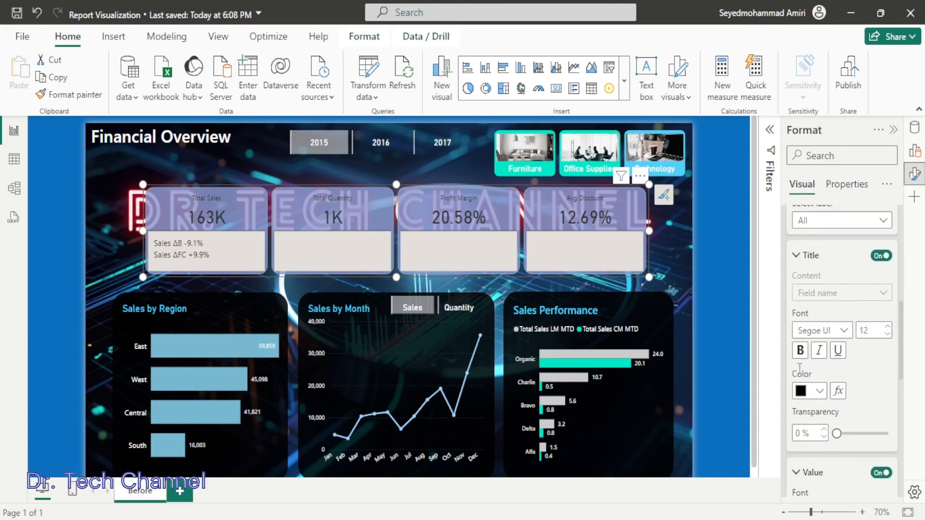
left_click(824, 396)
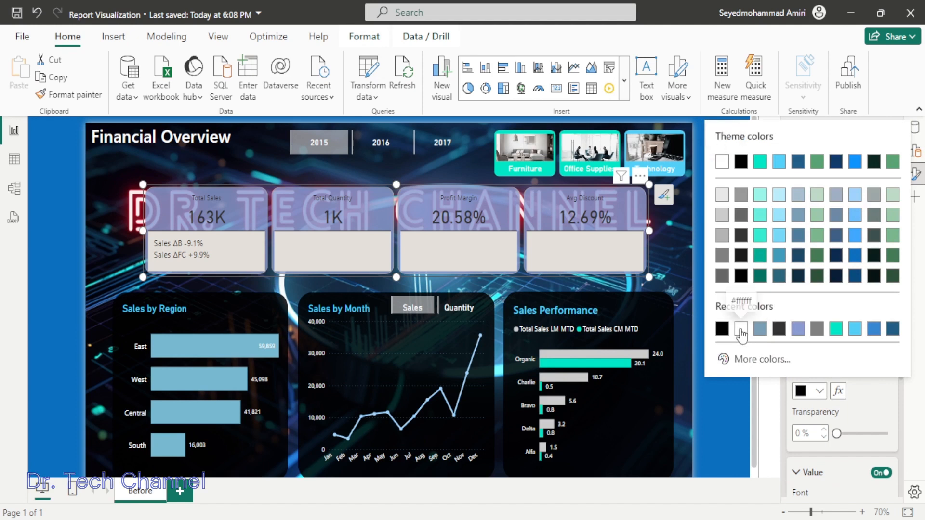
left_click(741, 331)
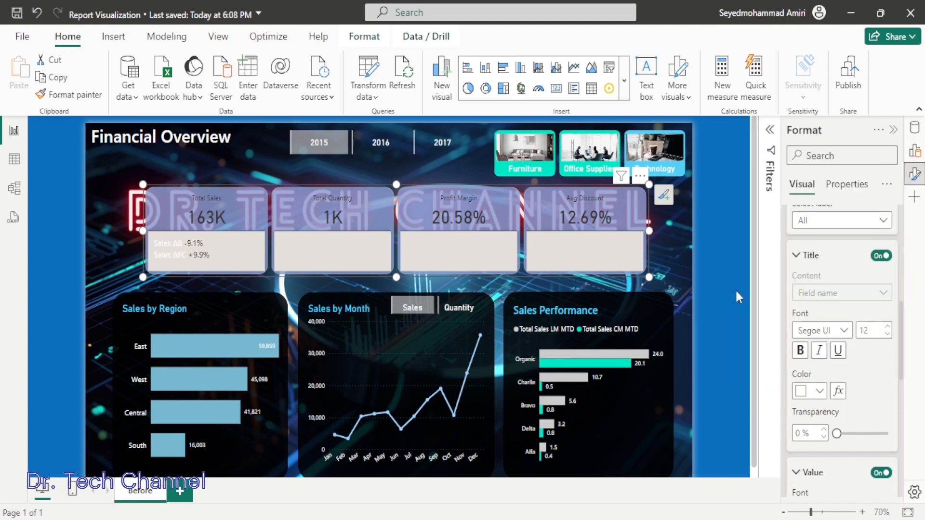
scroll(810, 347, "down", 4)
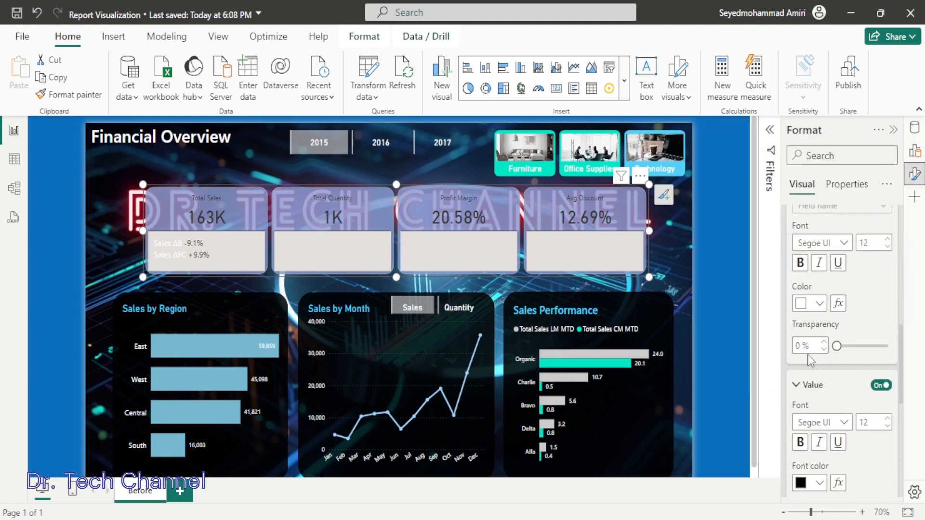
scroll(814, 349, "down", 3)
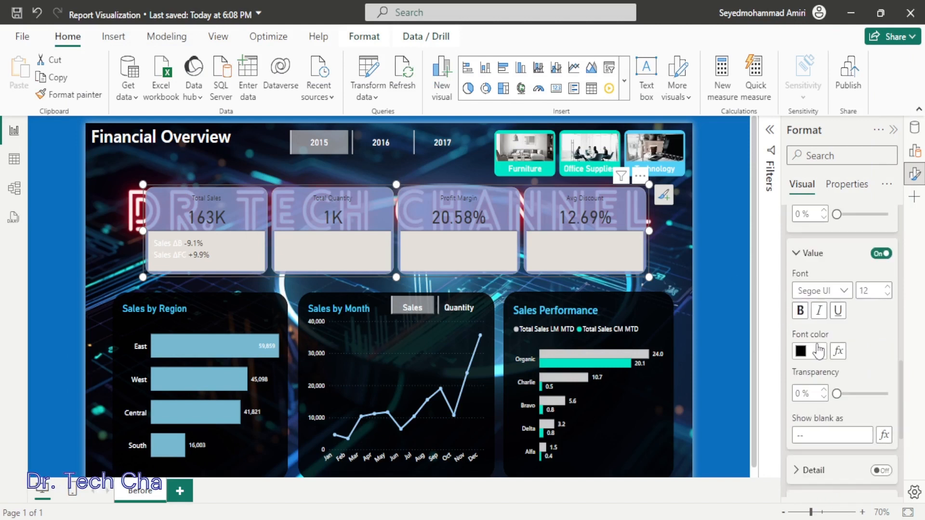
left_click(820, 352)
left_click(721, 289)
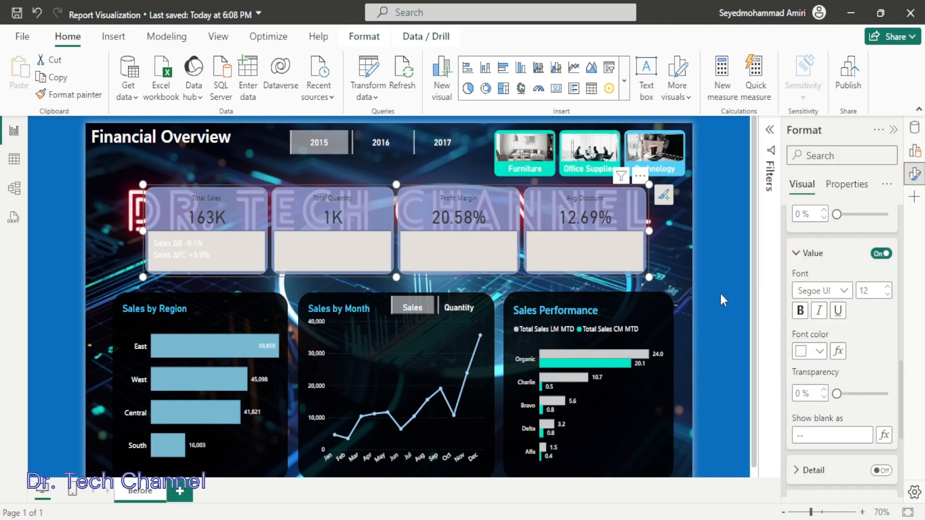
Change the background color of the Total Sales reference labels to the recently used periwinkle blue
scroll(827, 339, "down", 5)
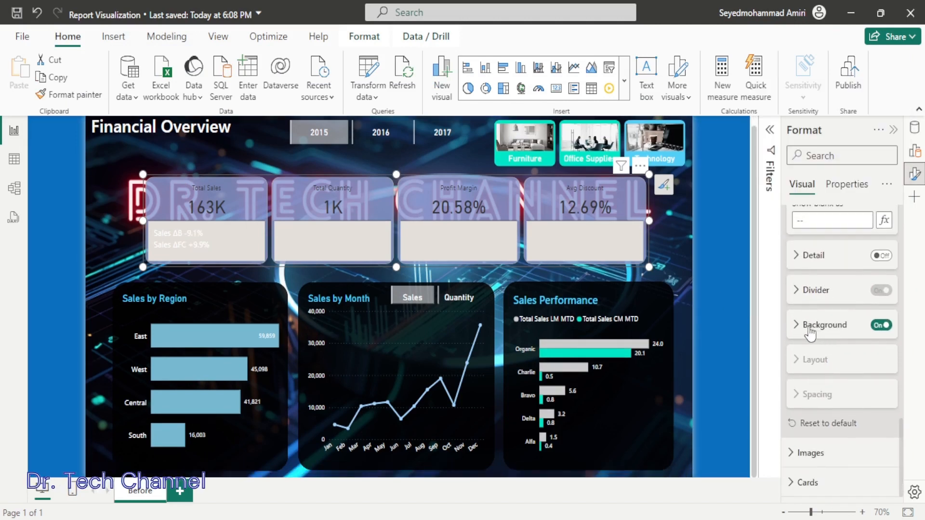
left_click(799, 328)
scroll(798, 325, "down", 2)
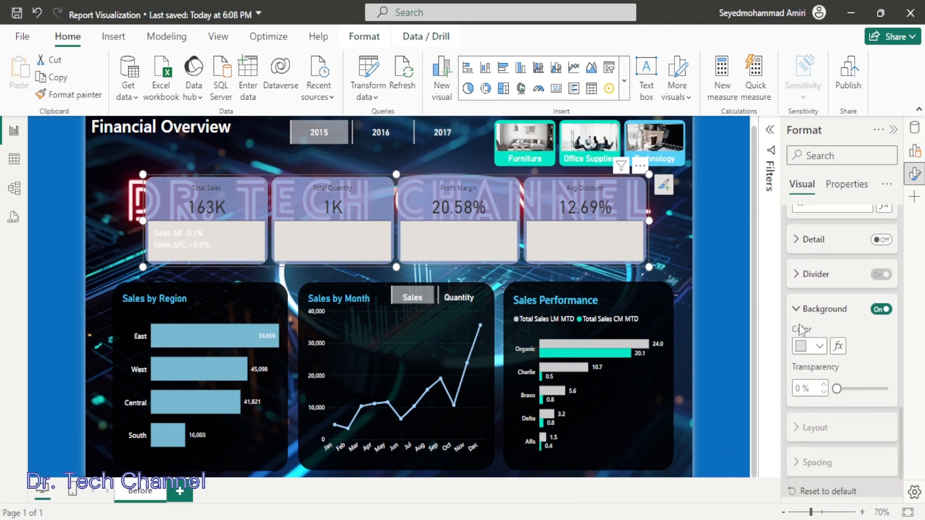
left_click(821, 320)
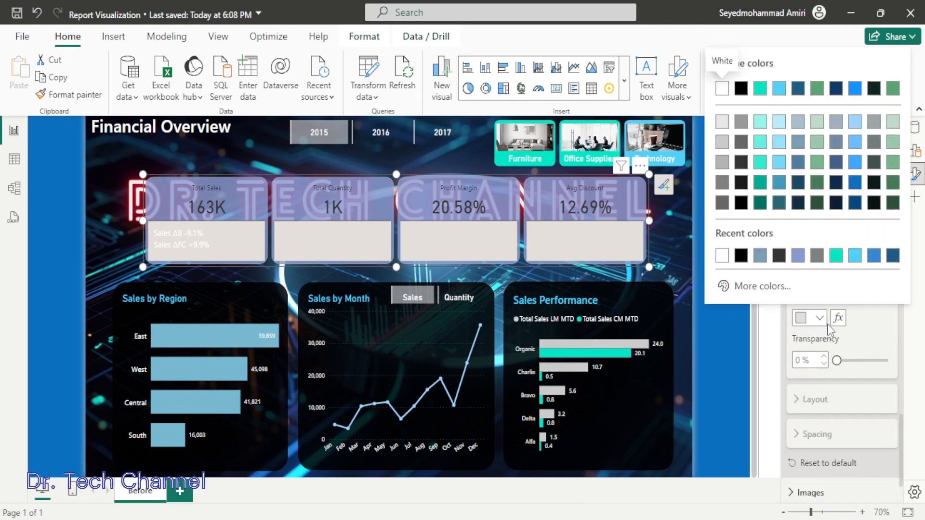
left_click(798, 257)
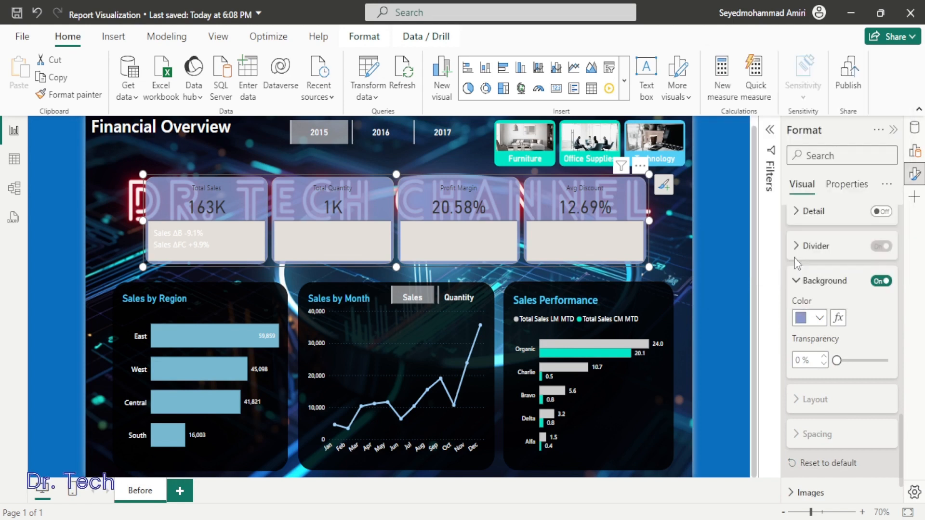
Change the color of the reference label divider to the darkest teal theme shade
left_click(807, 255)
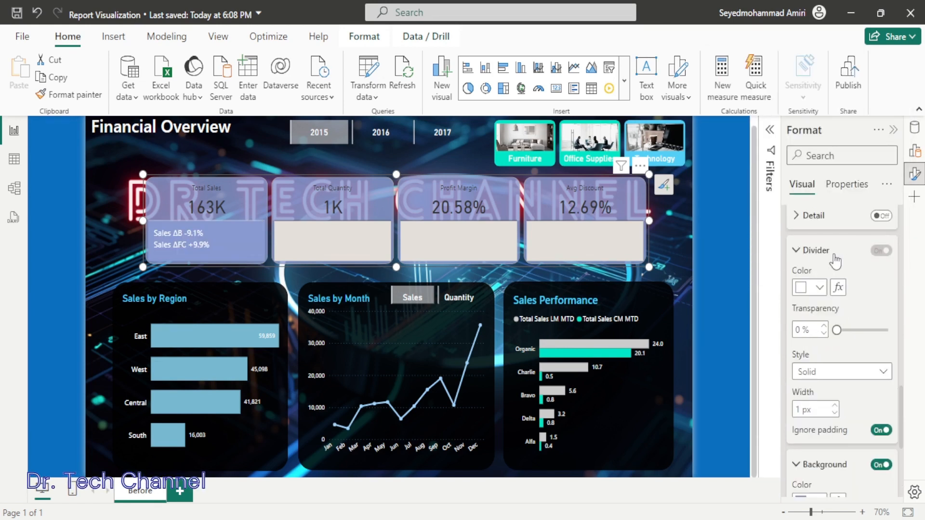
scroll(835, 260, "up", 10)
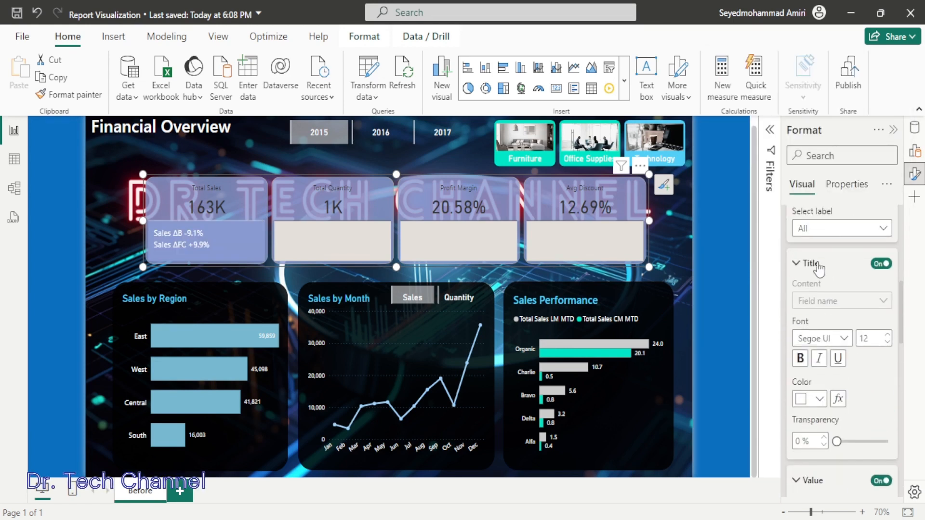
scroll(822, 250, "down", 8)
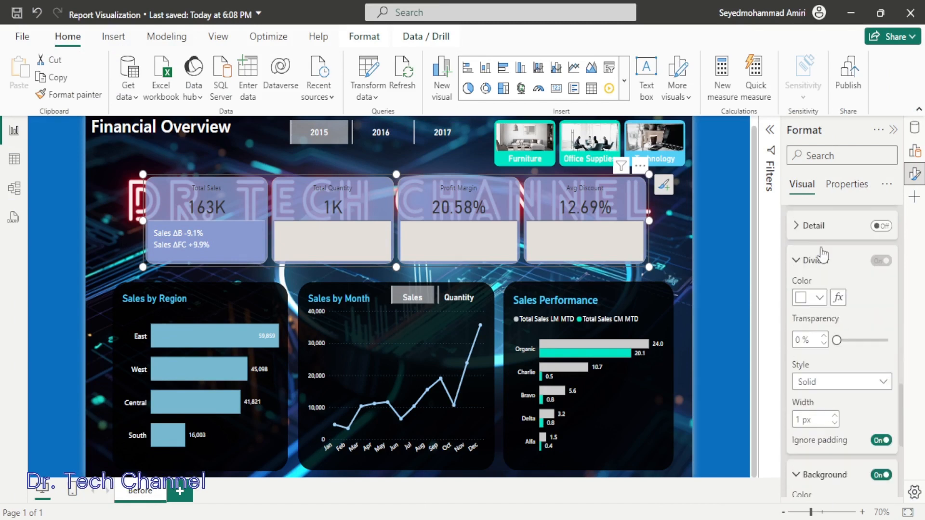
scroll(823, 254, "down", 1)
scroll(814, 279, "down", 2)
left_click(824, 246)
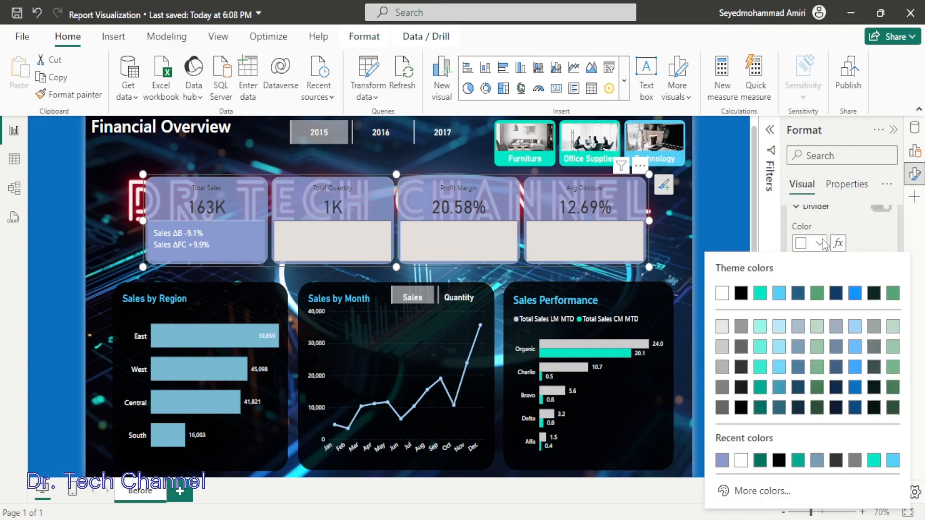
left_click(760, 407)
Set the reference label layout style to Tabular for all series, keeping the arrangement in rows
scroll(790, 363, "down", 4)
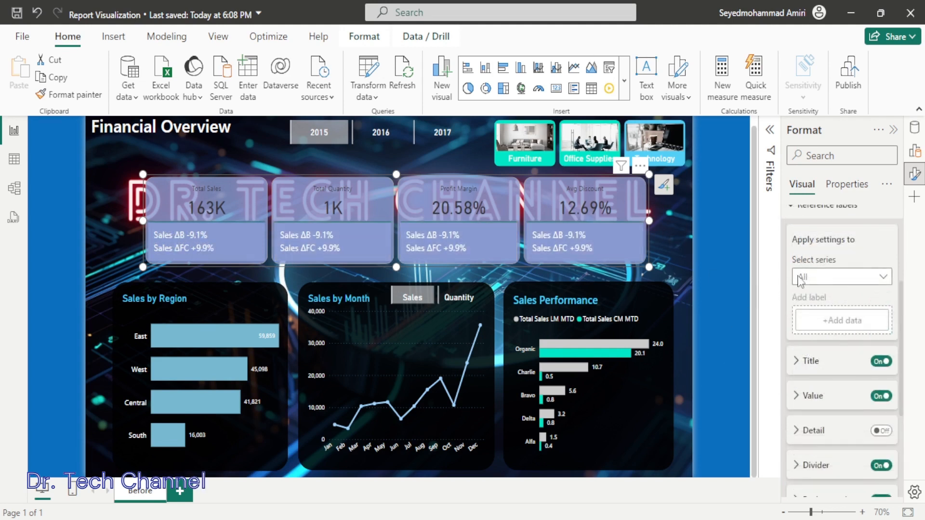
scroll(837, 282, "down", 5)
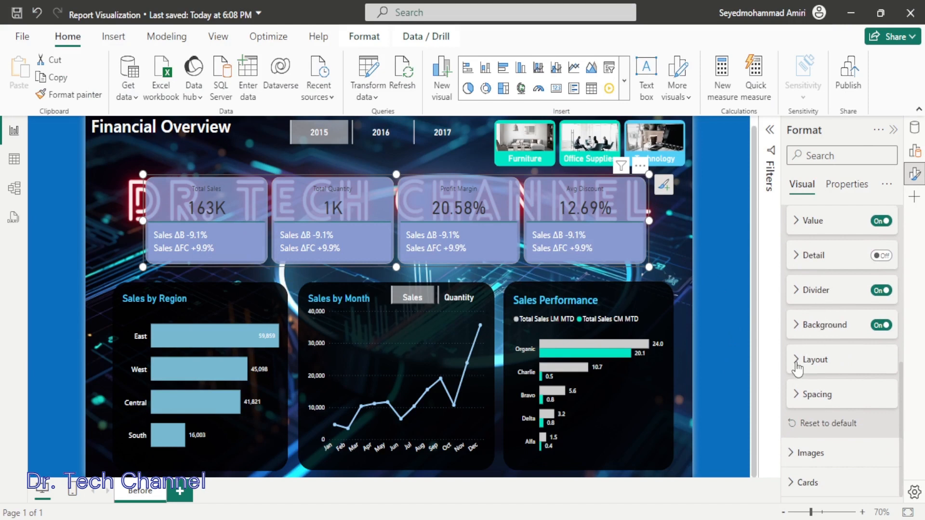
left_click(797, 369)
scroll(802, 363, "down", 3)
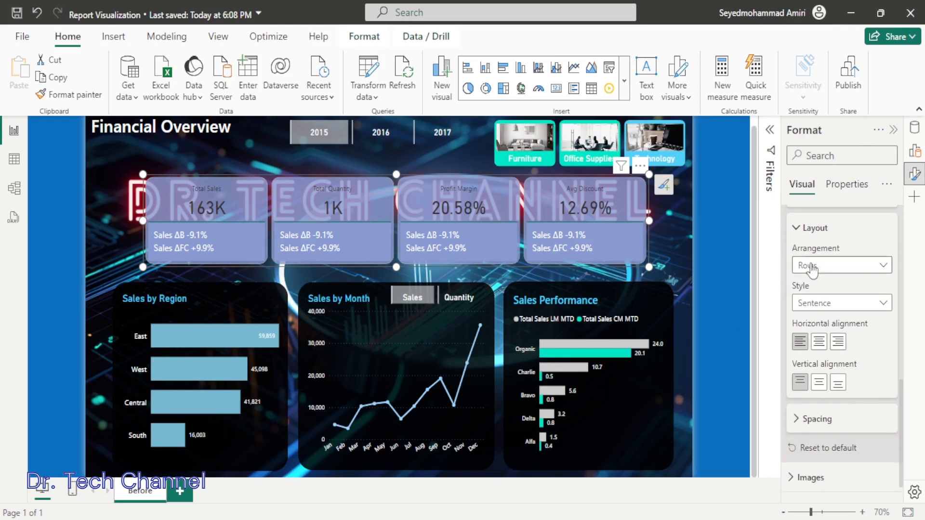
left_click(882, 268)
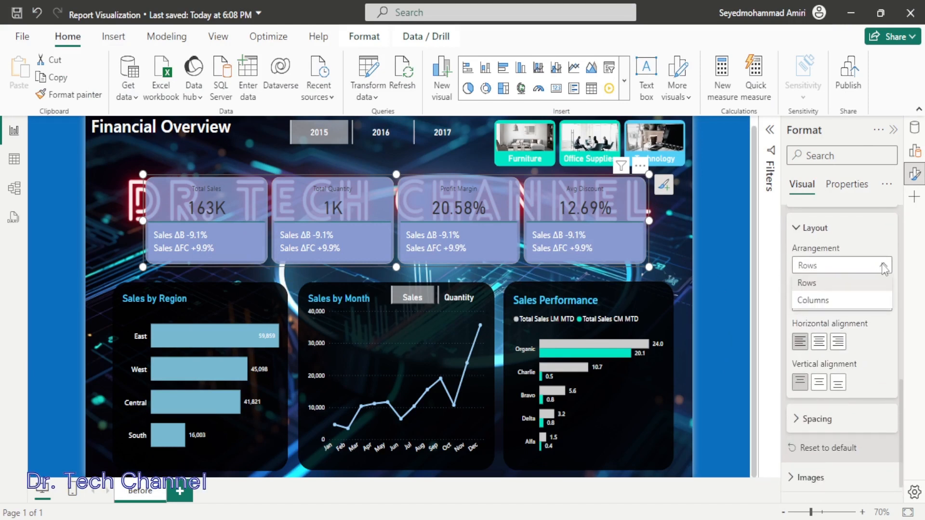
left_click(883, 268)
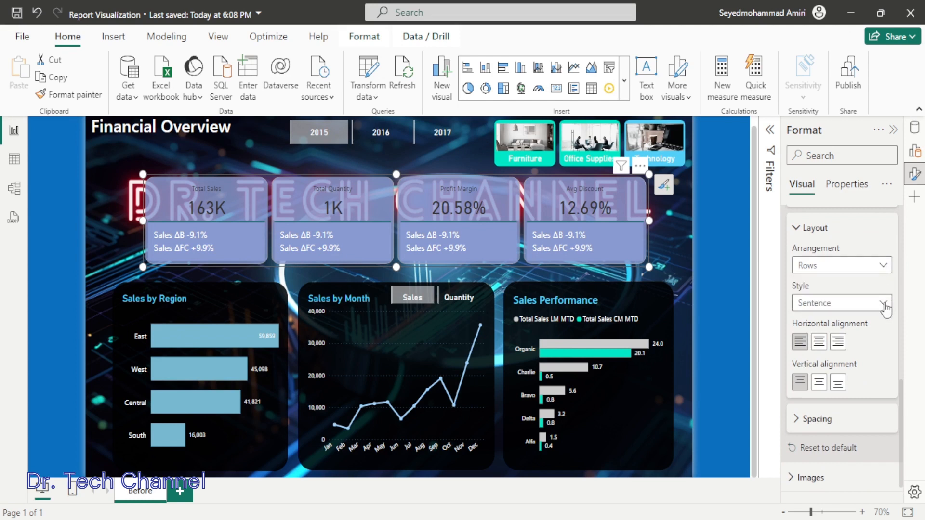
left_click(884, 304)
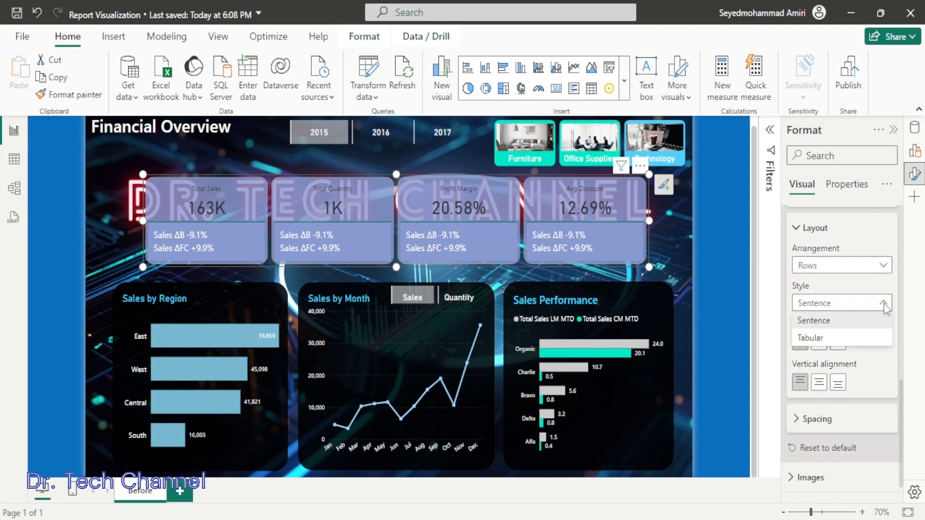
left_click(825, 340)
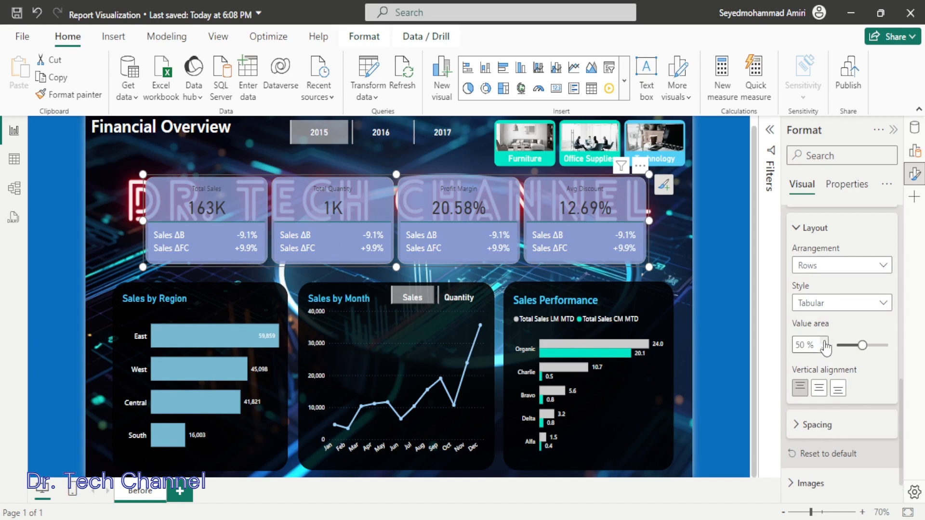
Set the padding size of the cards to Wide for all series
scroll(844, 306, "down", 1)
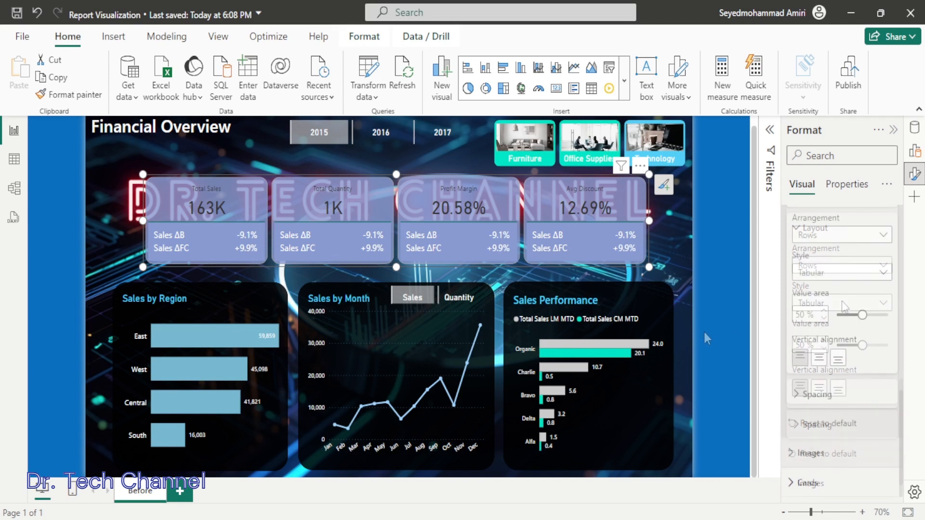
left_click(811, 483)
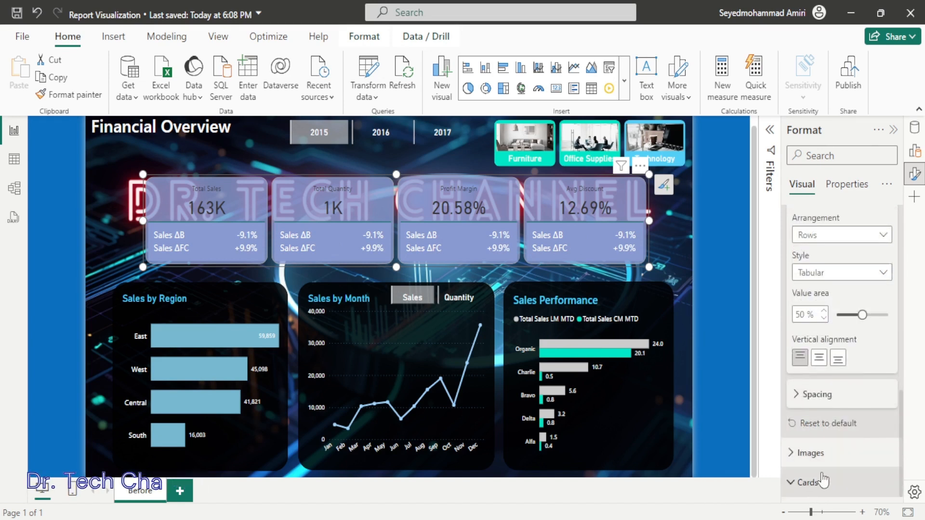
scroll(826, 448, "down", 6)
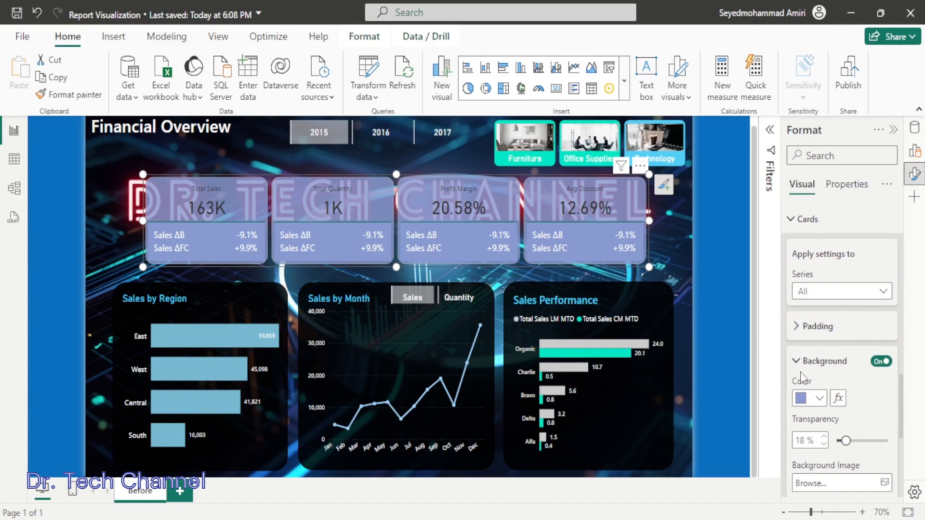
left_click(799, 326)
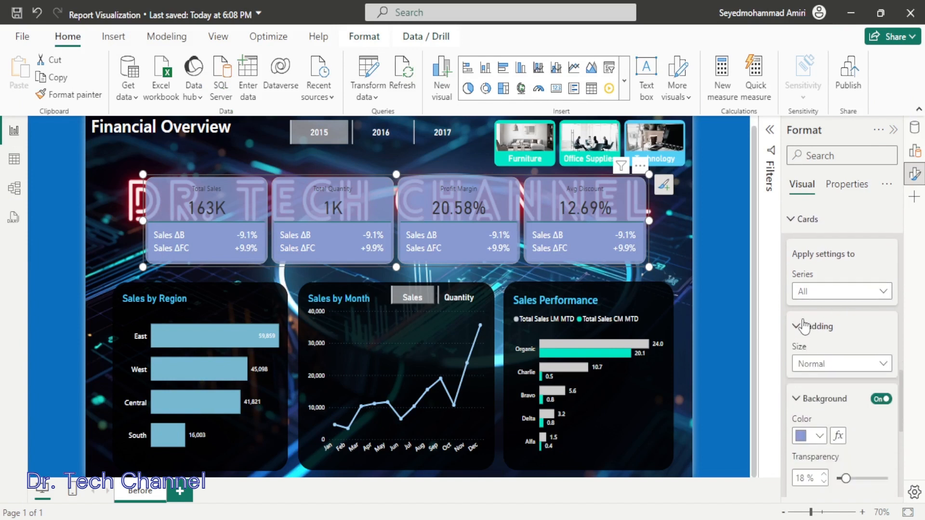
scroll(850, 286, "down", 3)
left_click(888, 276)
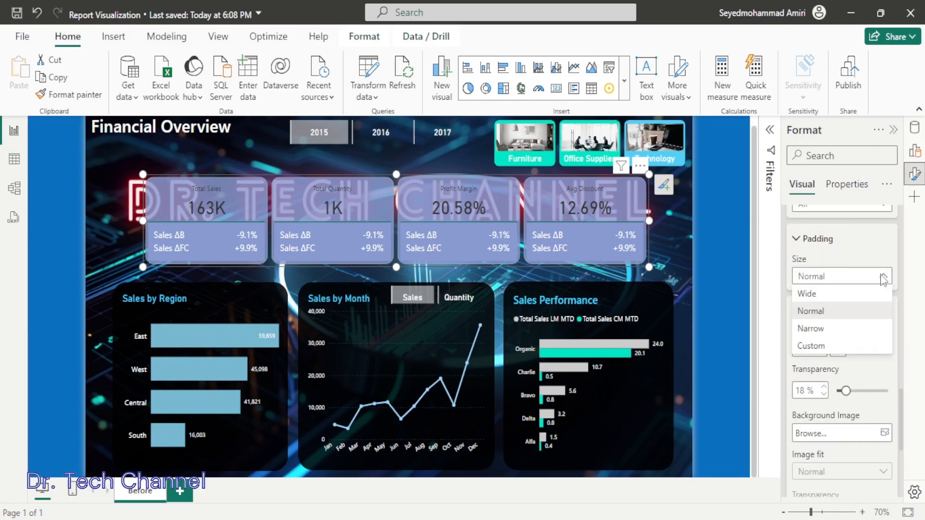
left_click(821, 292)
left_click(716, 281)
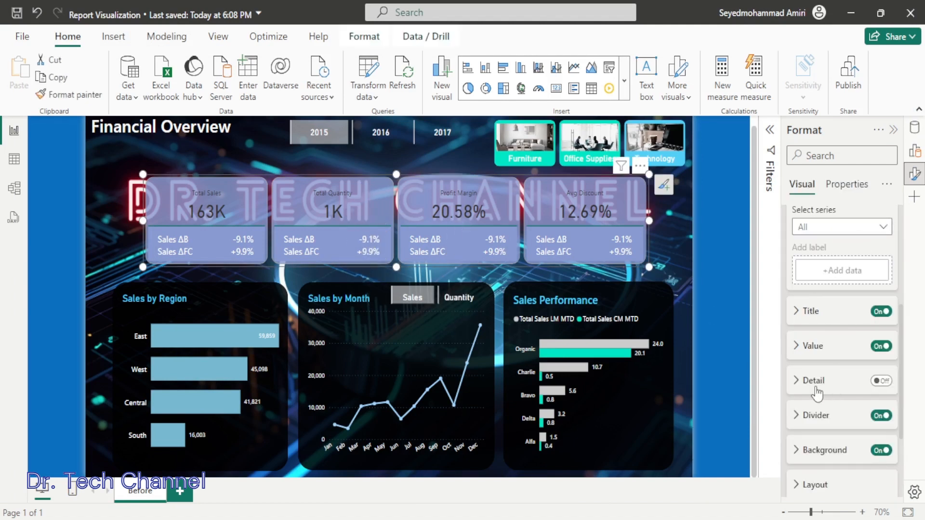
Turn on Detail for the reference labels of all series and expand its settings
left_click(880, 381)
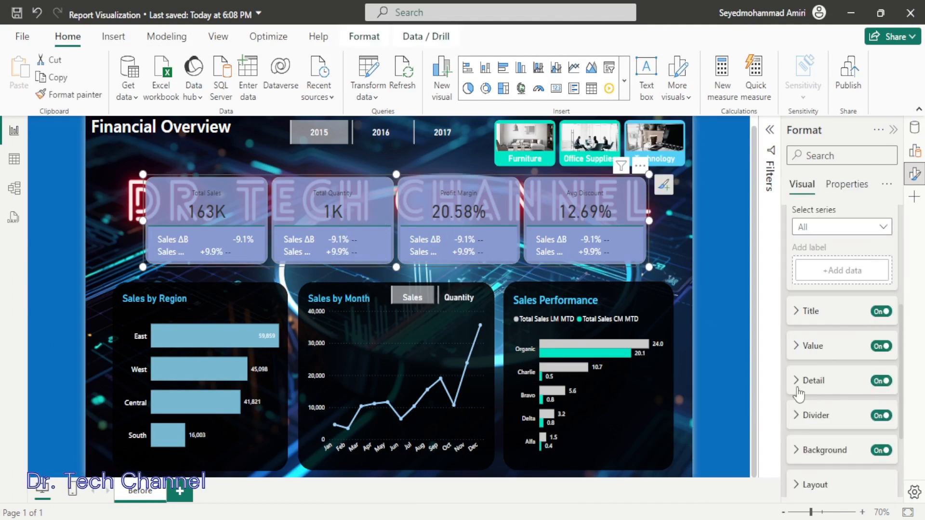
left_click(798, 380)
scroll(804, 385, "down", 1)
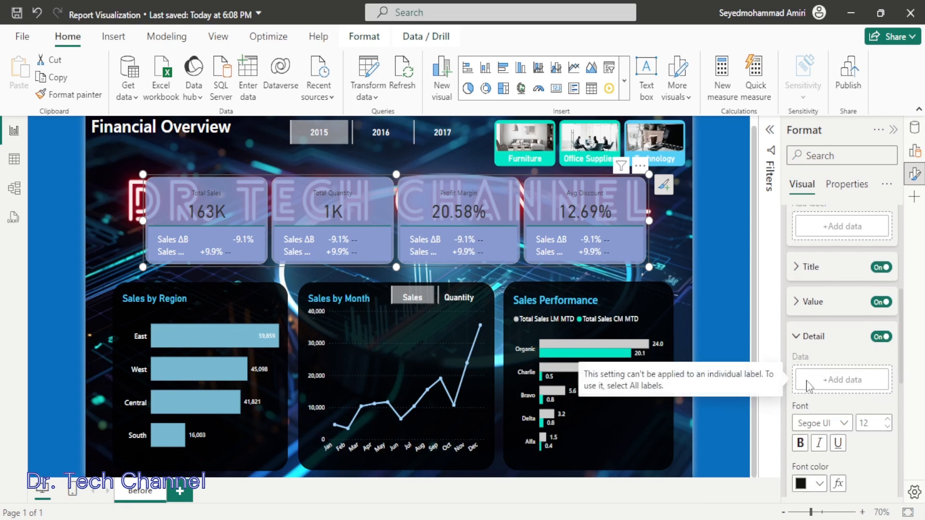
For the Total Sales series, add the Sales FC Icon measure from the 06. New Card % of Total folder as the Sales ΔFC label's detail
scroll(853, 385, "up", 4)
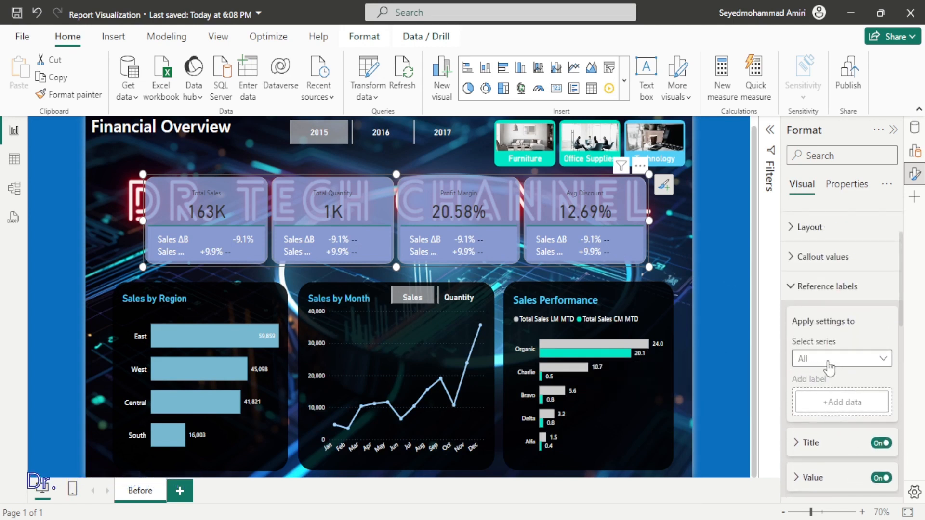
left_click(865, 365)
left_click(832, 392)
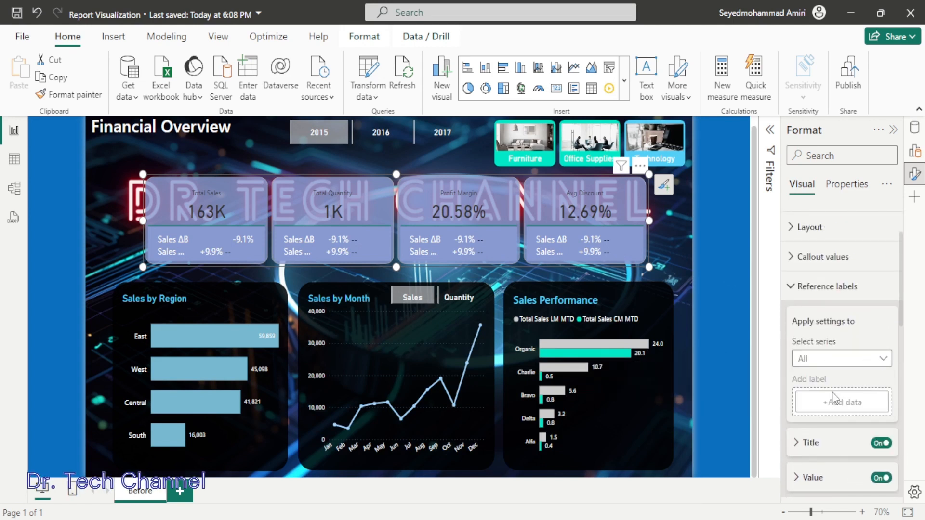
scroll(832, 392, "down", 2)
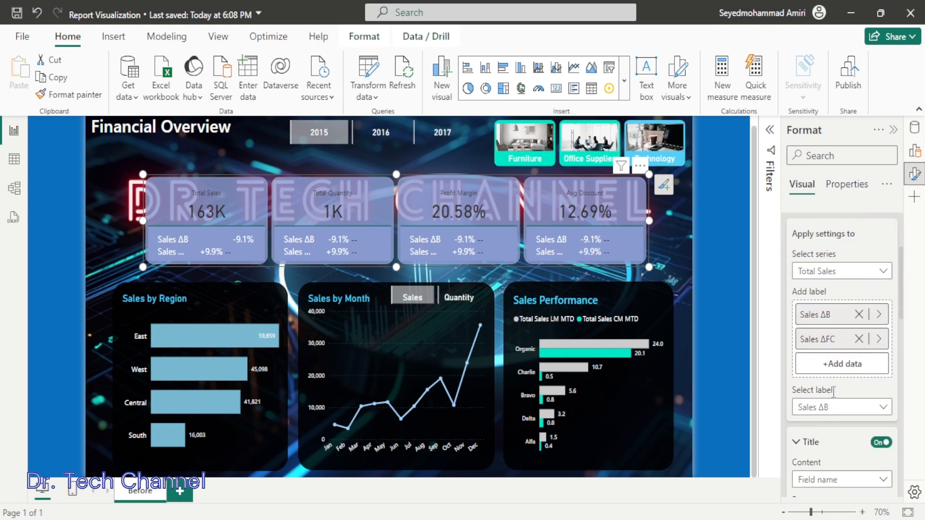
scroll(834, 392, "down", 1)
left_click(841, 365)
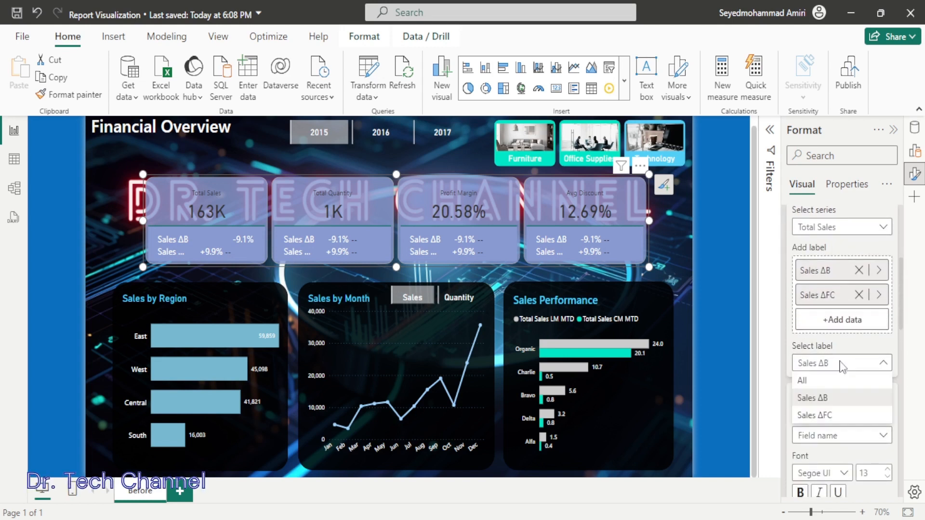
left_click(832, 415)
scroll(834, 390, "down", 1)
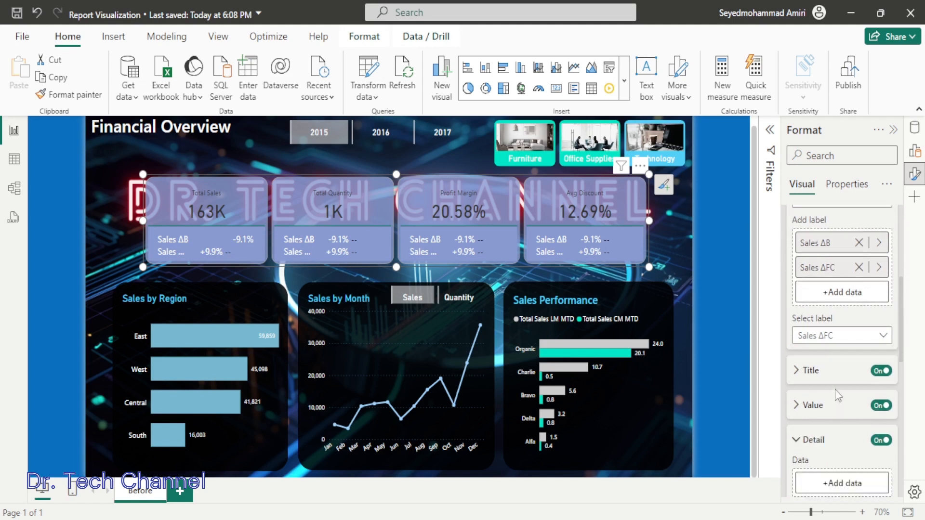
scroll(834, 389, "down", 3)
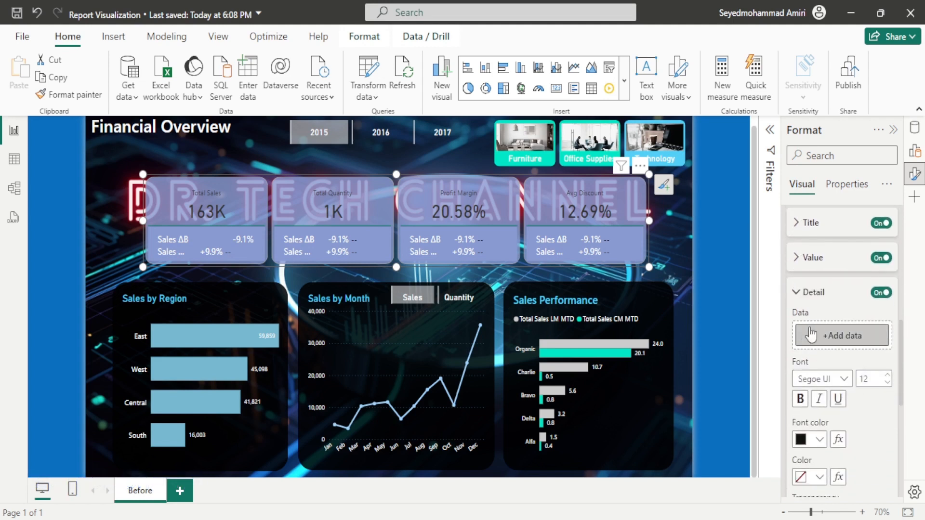
left_click(811, 334)
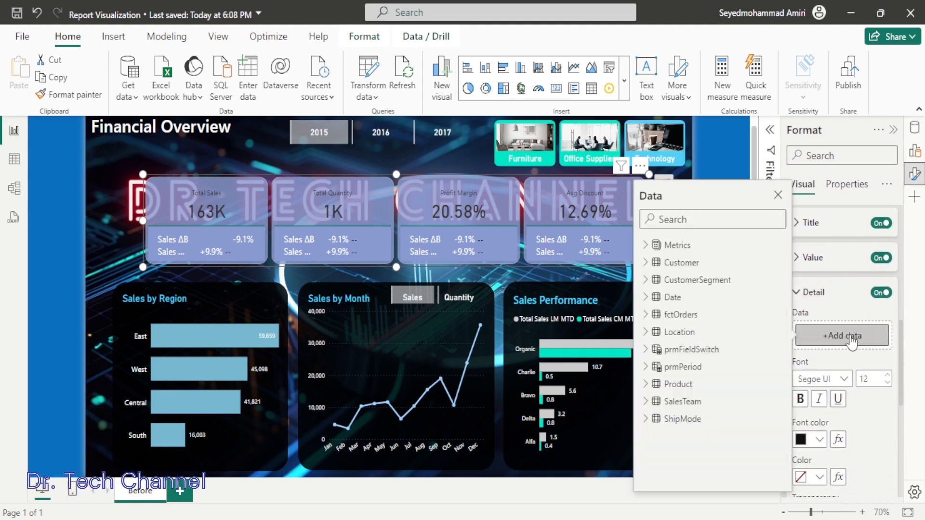
left_click(645, 245)
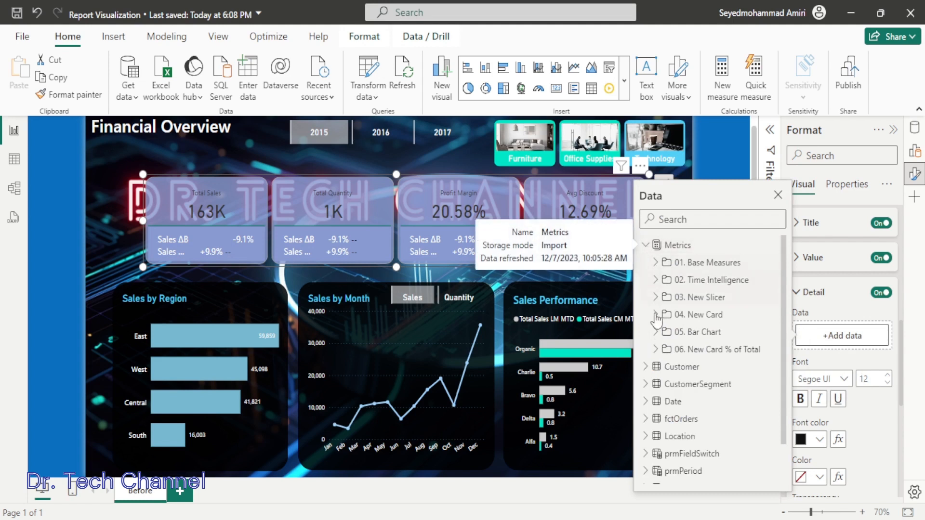
left_click(655, 349)
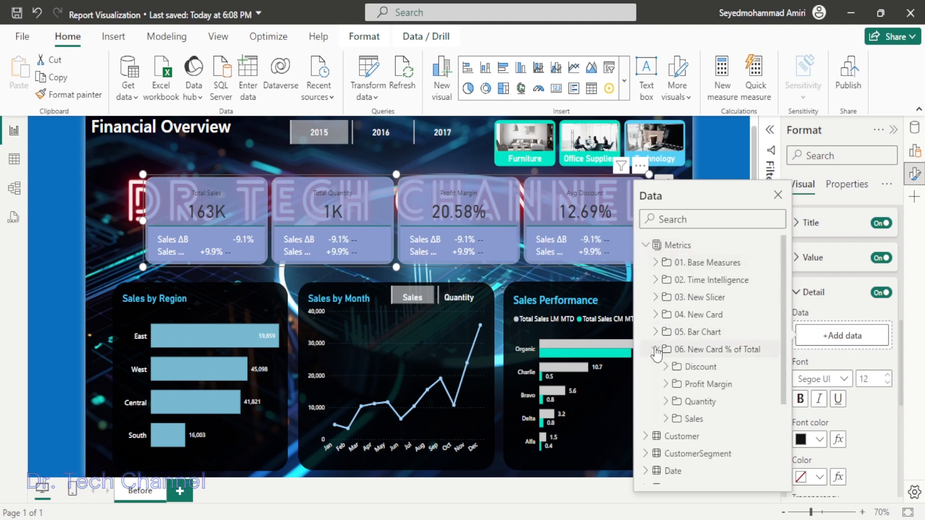
left_click(666, 419)
scroll(709, 416, "down", 3)
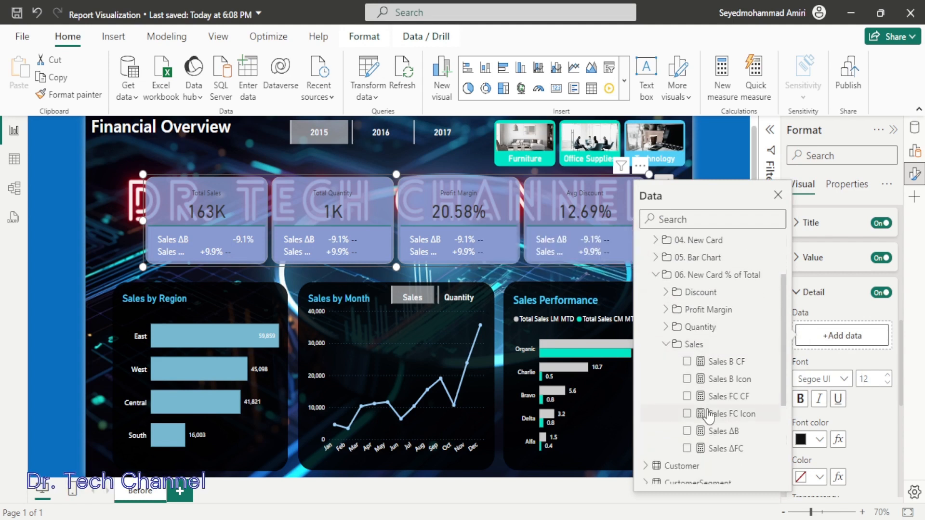
left_click(687, 413)
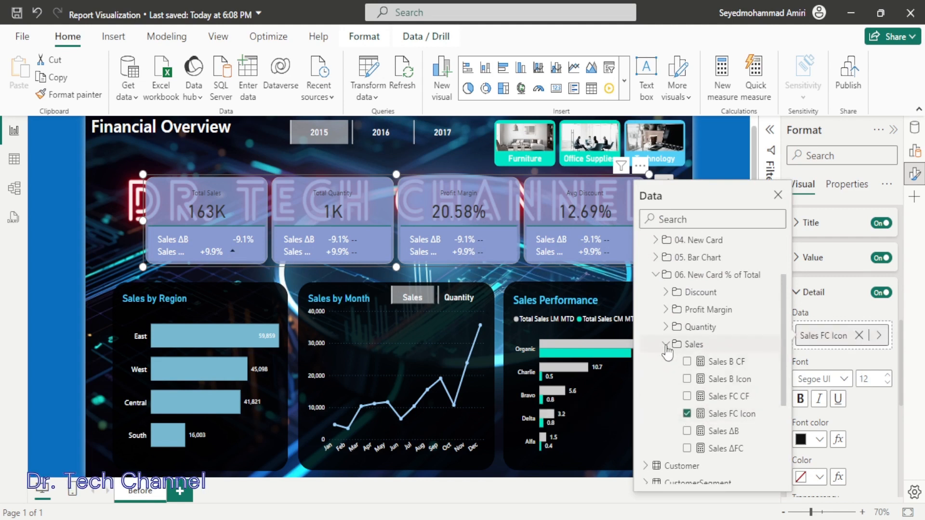
left_click(863, 327)
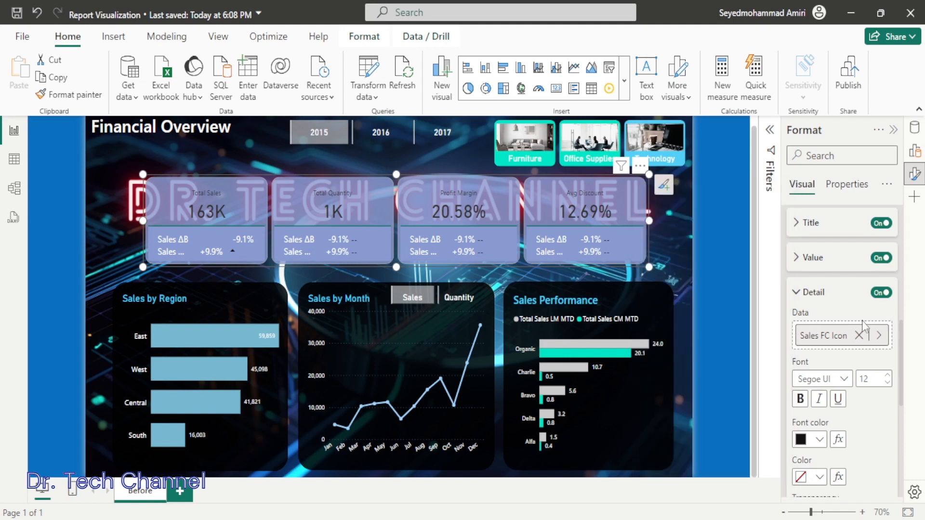
Turn on Detail for the Sales ΔB label of Total Sales and add the Sales B Icon measure as its data
scroll(834, 316, "up", 5)
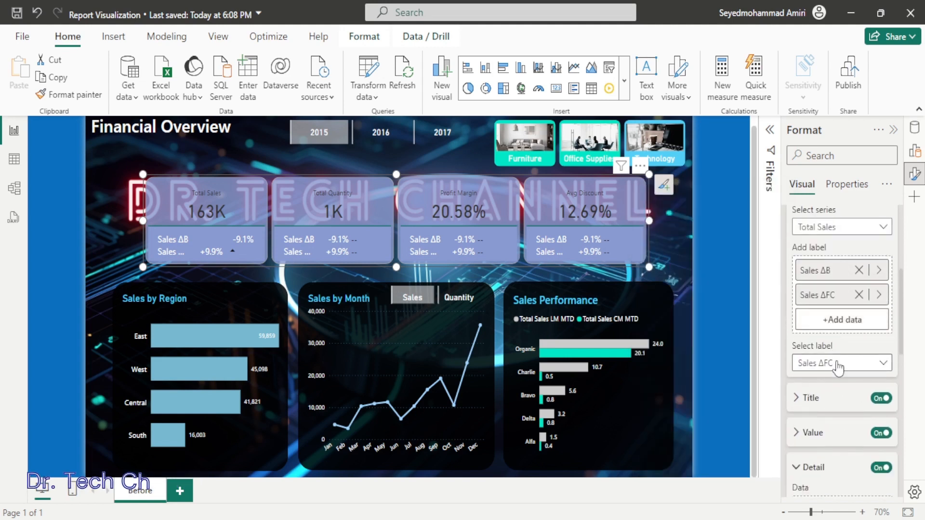
left_click(837, 364)
left_click(819, 397)
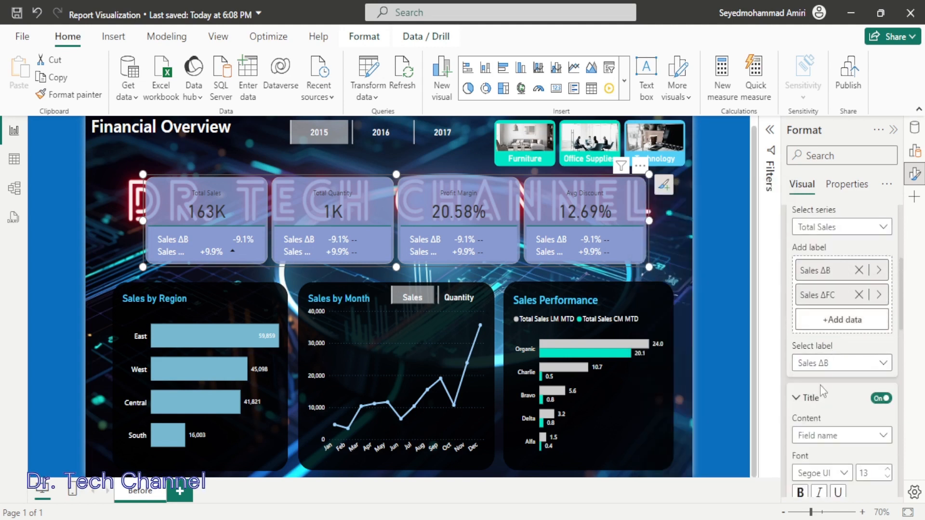
scroll(819, 385, "down", 3)
scroll(820, 386, "down", 3)
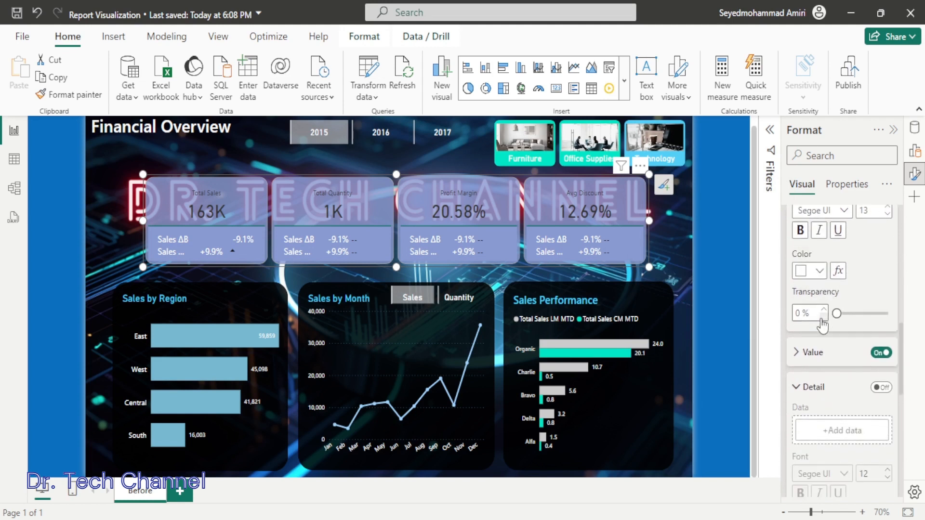
scroll(819, 375, "down", 2)
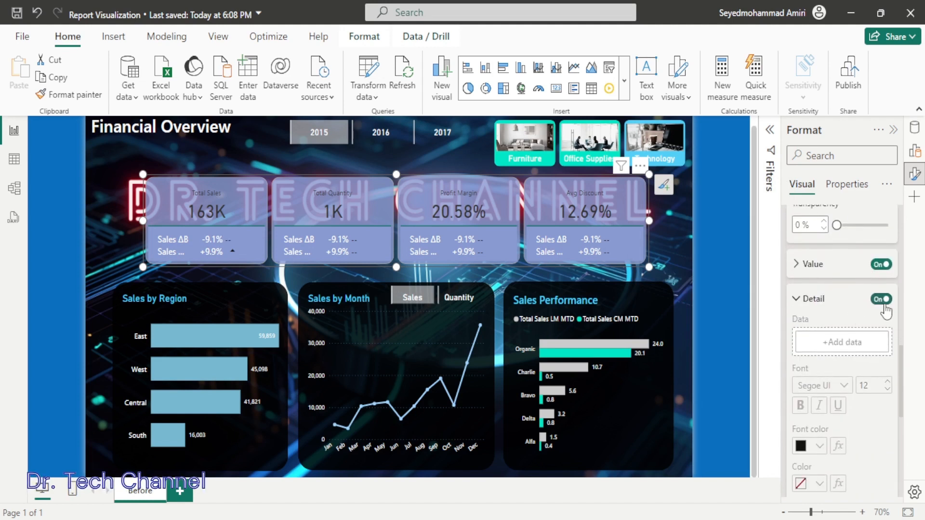
left_click(833, 346)
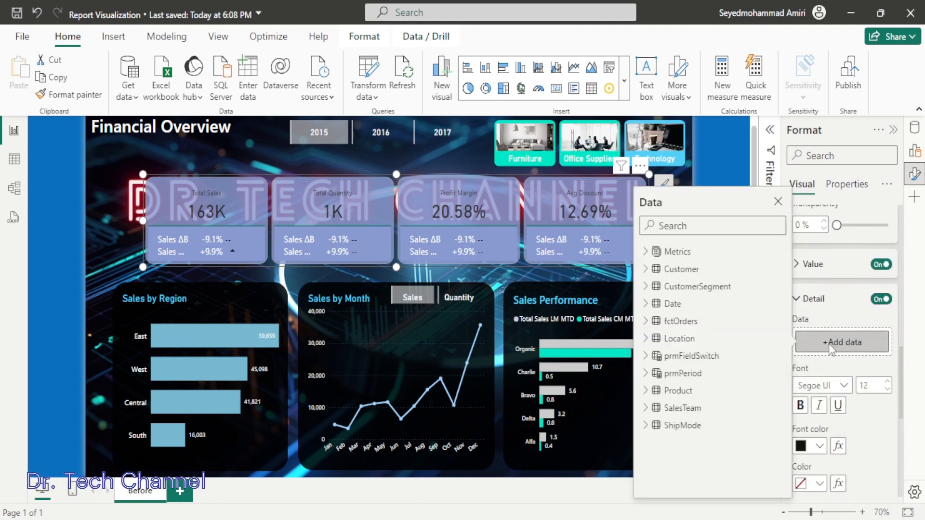
left_click(648, 252)
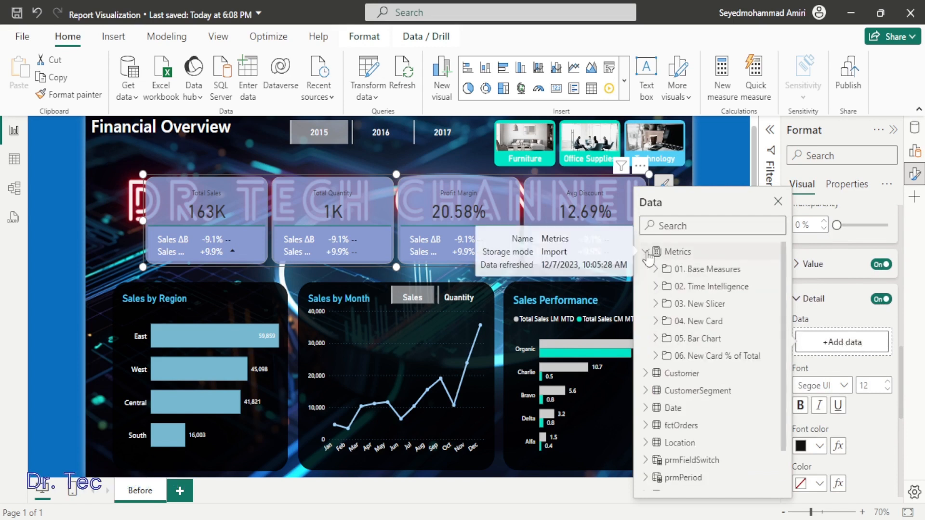
left_click(655, 356)
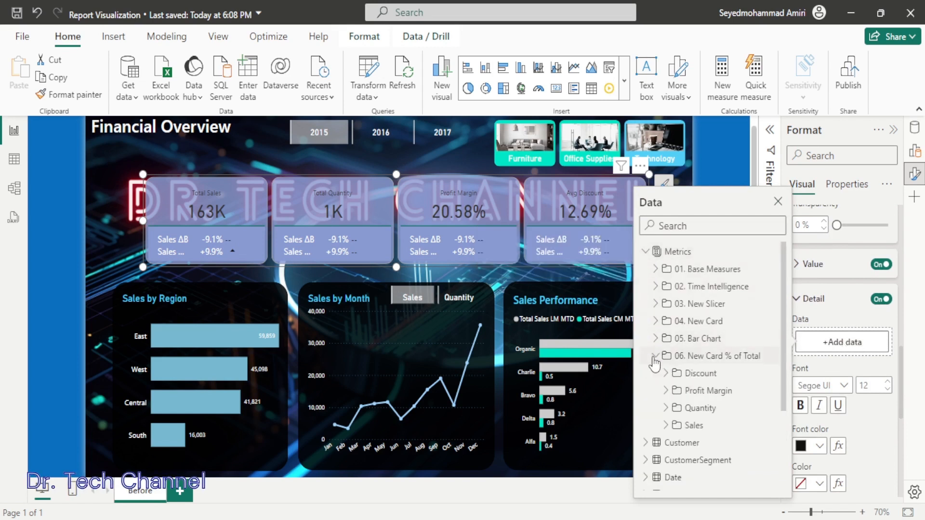
left_click(666, 425)
scroll(694, 409, "down", 3)
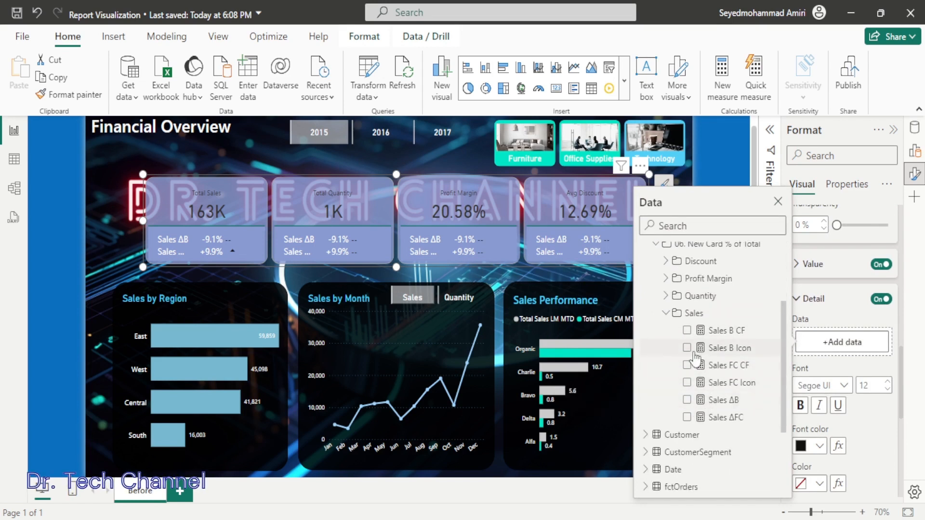
left_click(687, 349)
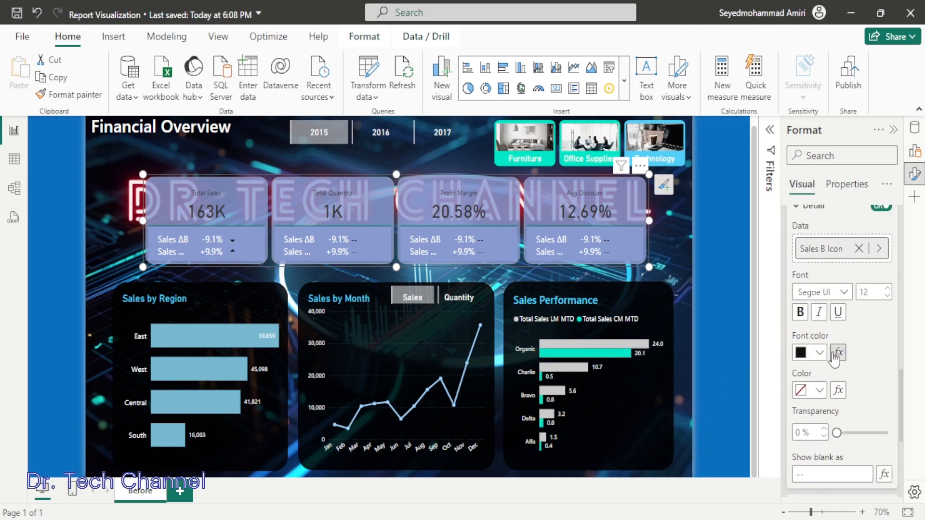
Apply conditional formatting to the Sales ΔB detail's font color, using the Field value style based on the Sales B CF measure
left_click(837, 353)
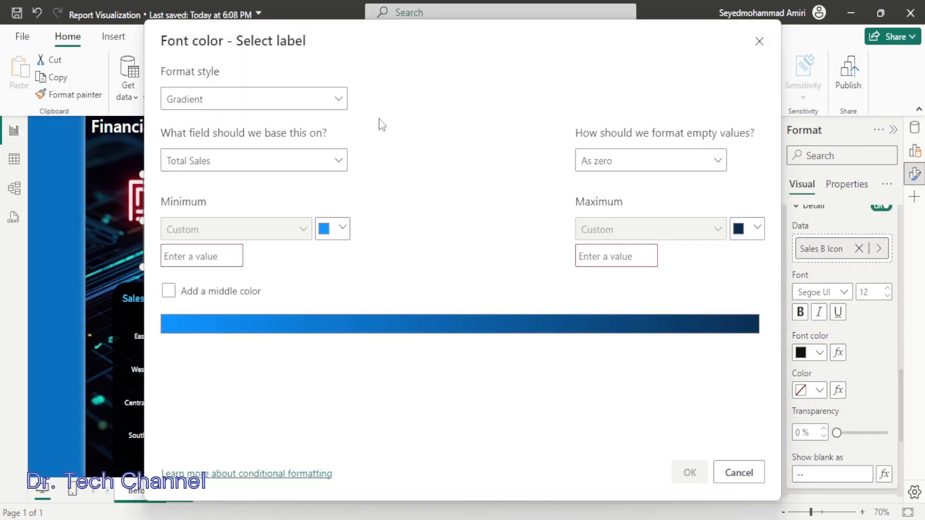
left_click(340, 99)
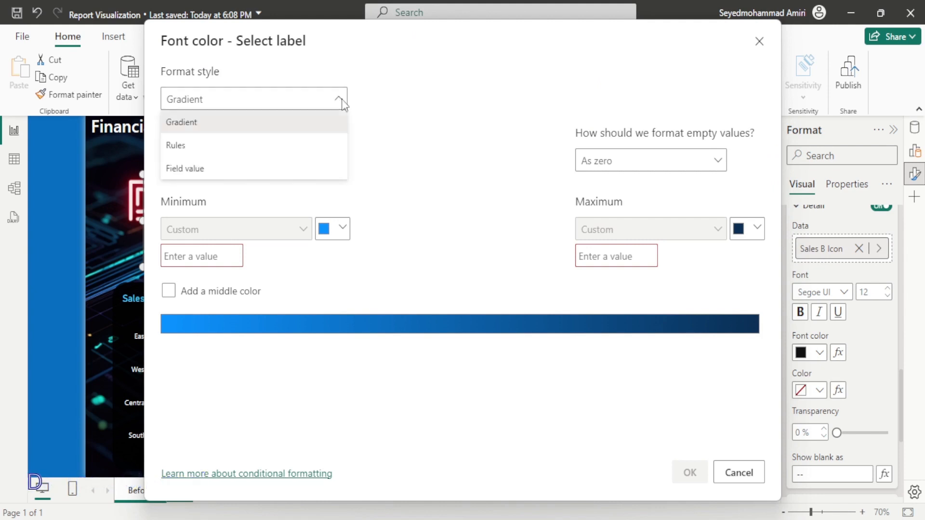
left_click(285, 169)
left_click(334, 166)
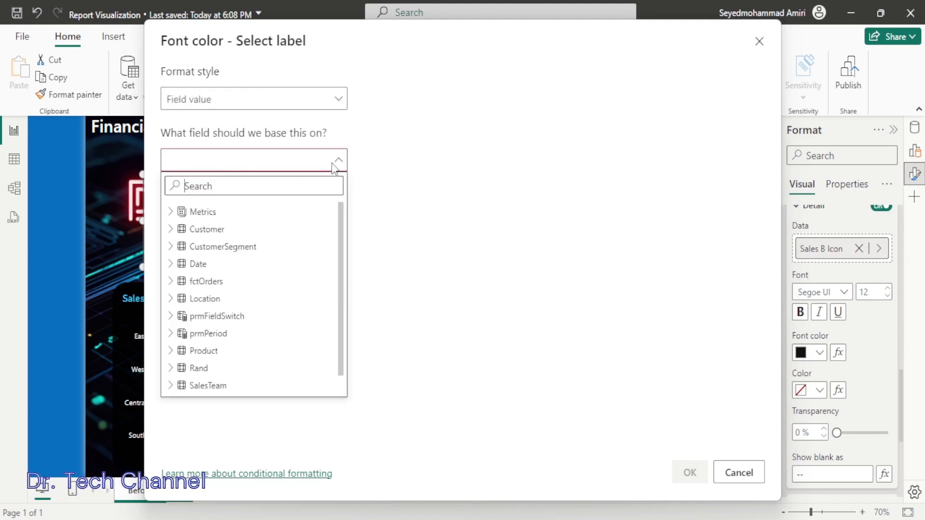
left_click(170, 212)
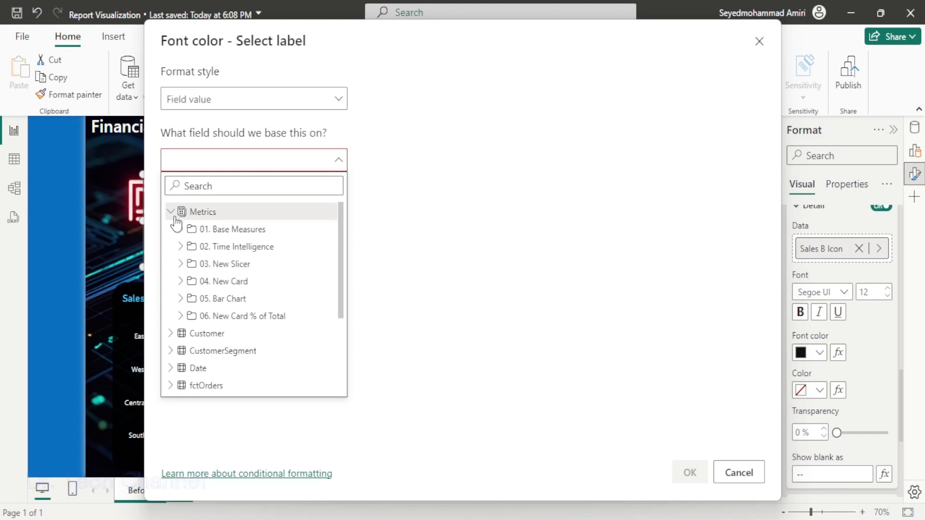
left_click(180, 315)
scroll(207, 313, "down", 1)
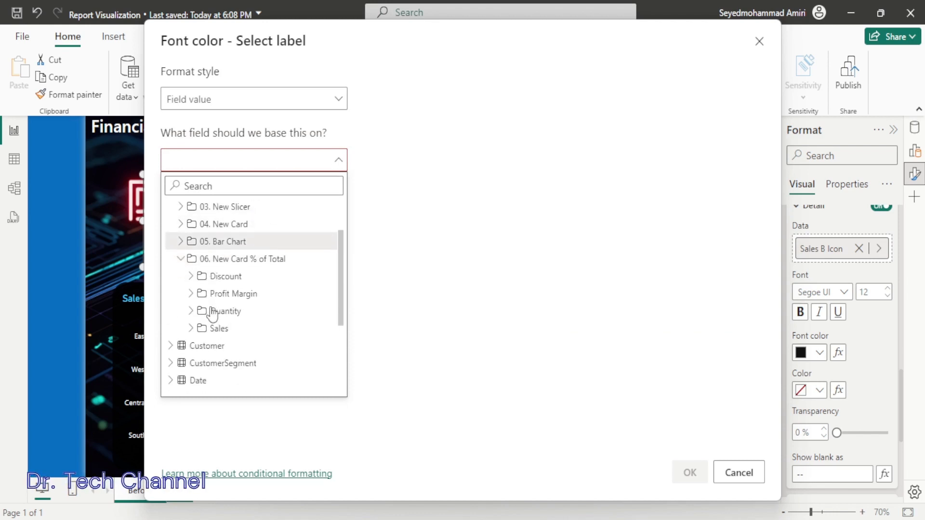
left_click(191, 329)
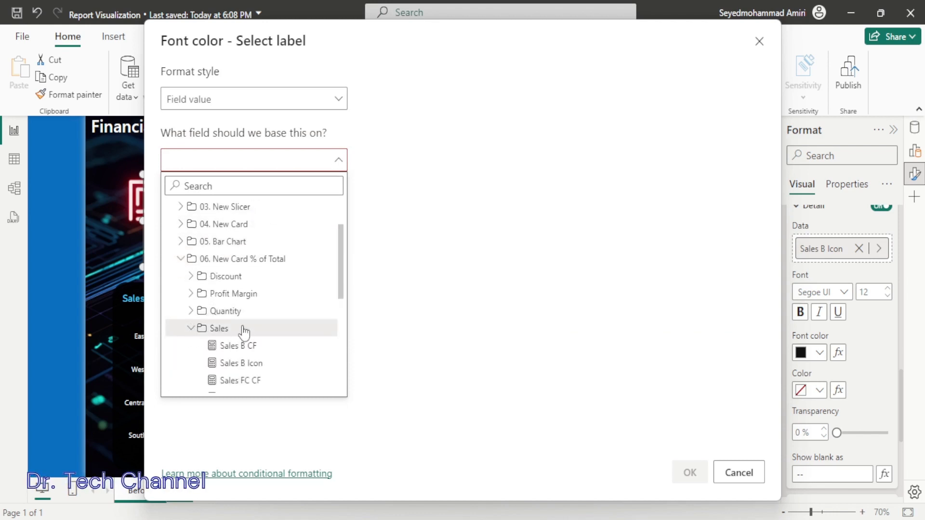
scroll(243, 331, "down", 1)
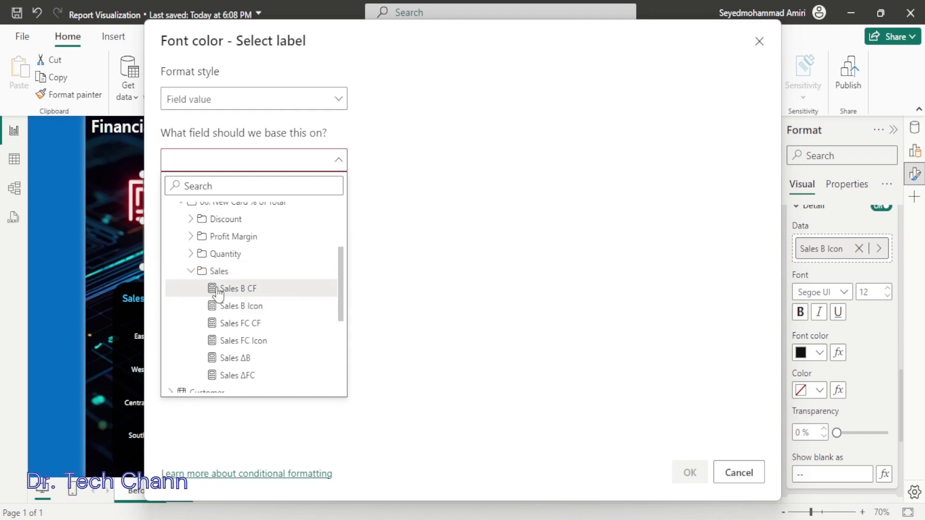
left_click(238, 289)
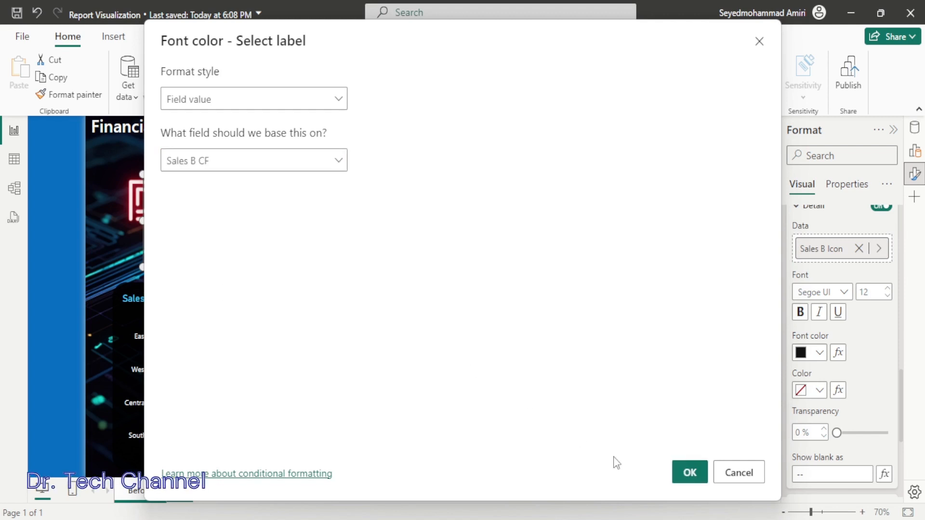
left_click(692, 475)
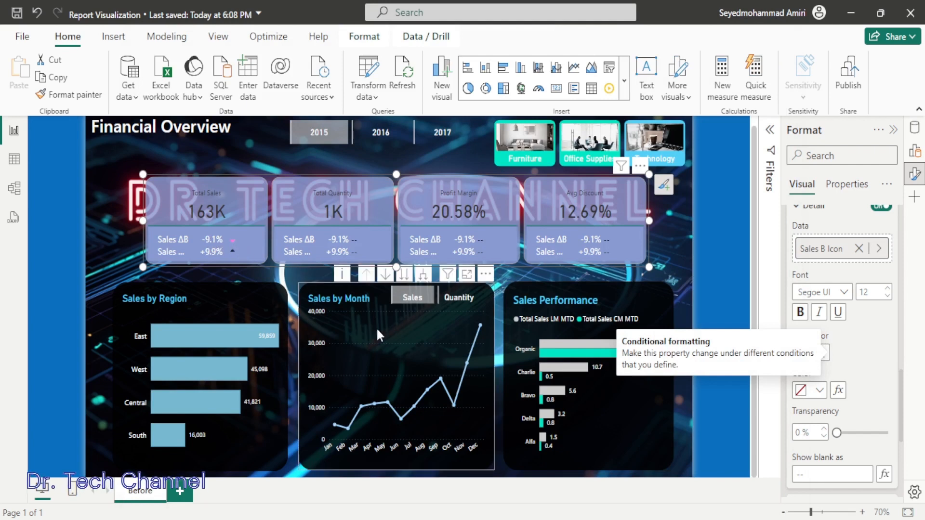
For the Sales ΔFC reference label, set the detail's font color conditional formatting to the Field value format style
scroll(800, 346, "up", 6)
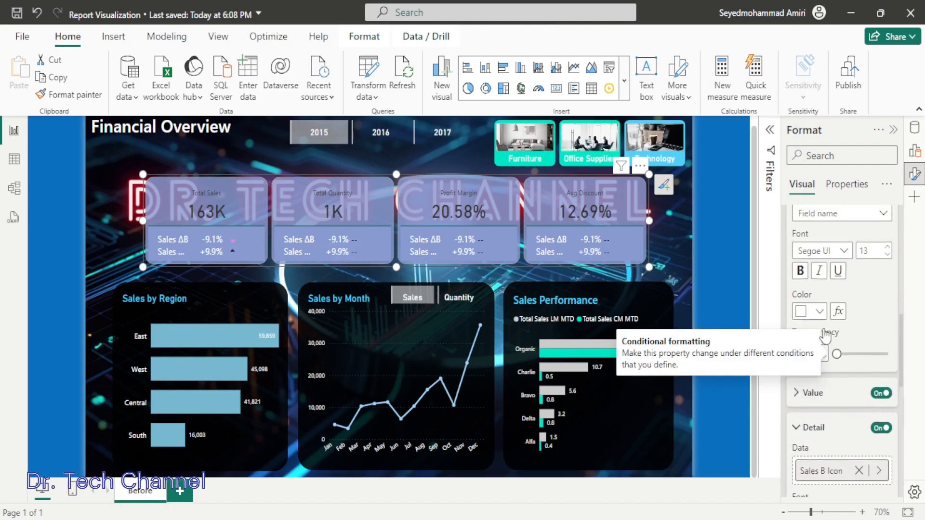
scroll(852, 313, "up", 3)
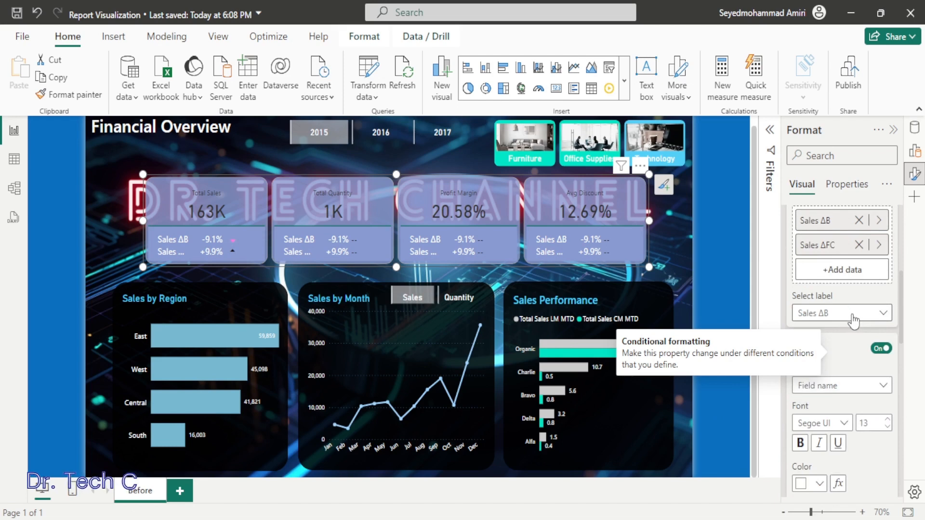
left_click(851, 314)
left_click(826, 367)
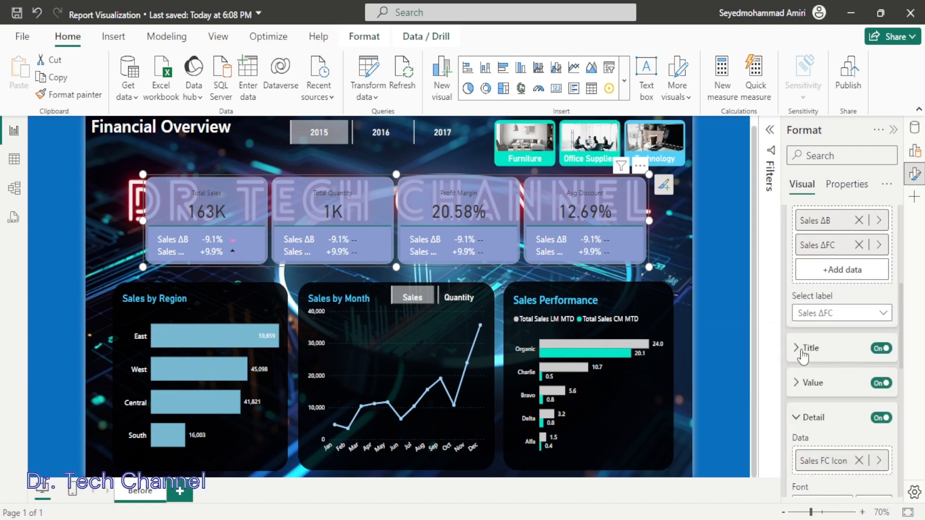
scroll(801, 355, "down", 5)
scroll(802, 356, "down", 1)
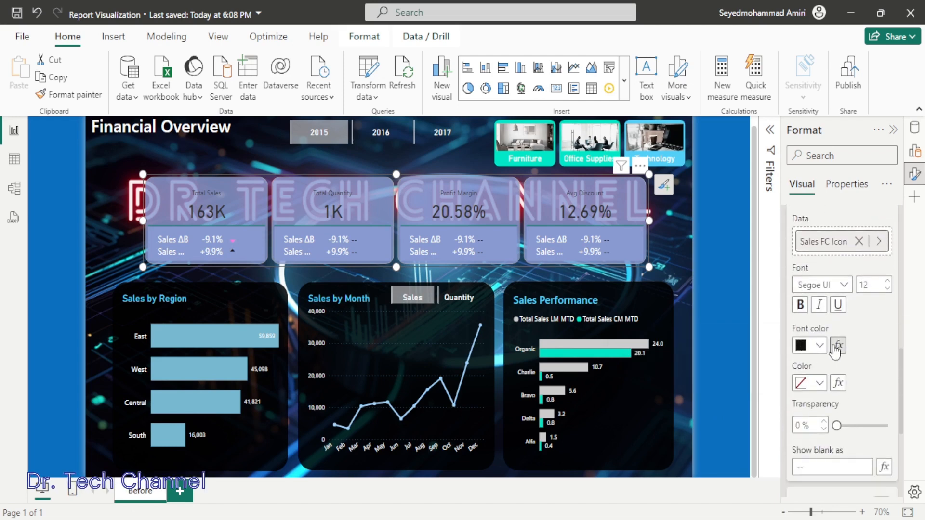
left_click(838, 346)
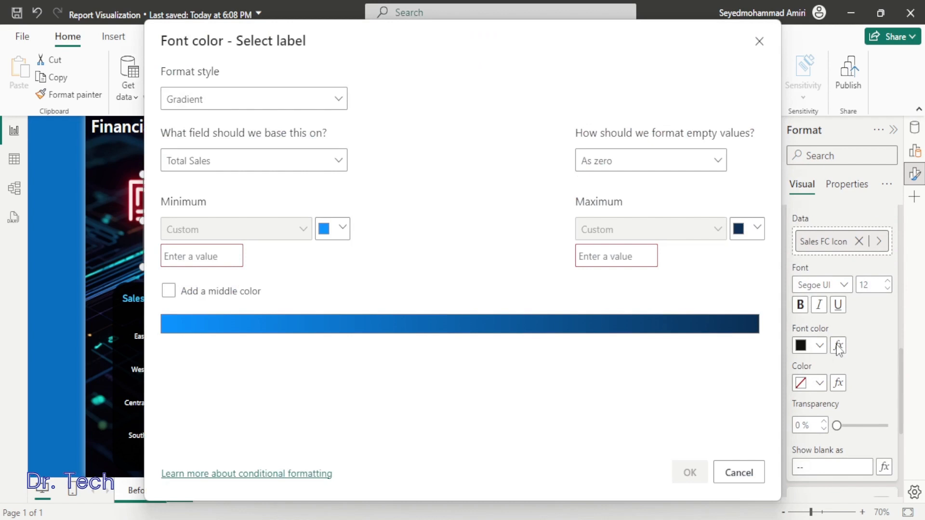
left_click(314, 107)
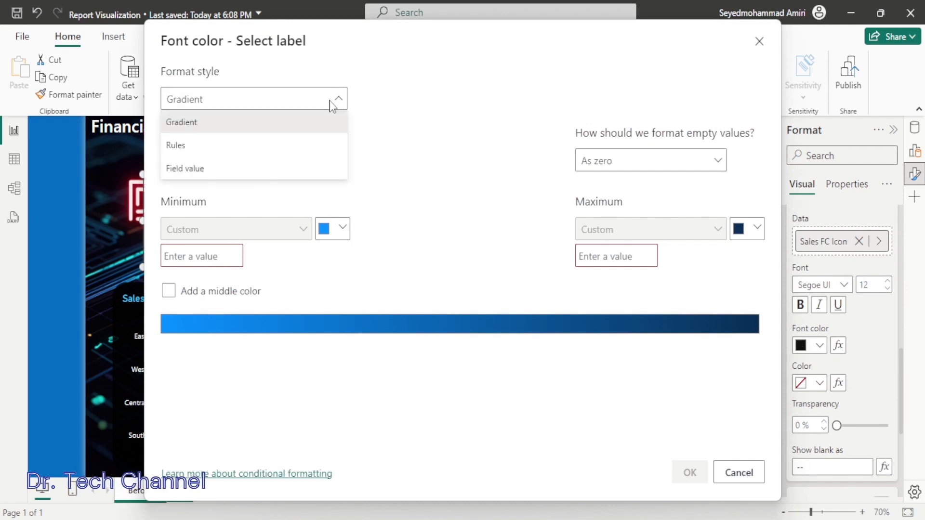
left_click(273, 170)
Base the Sales ΔFC detail's font color on the Sales FC CF measure from Metrics > 06. New Card % of Total > Sales
left_click(338, 160)
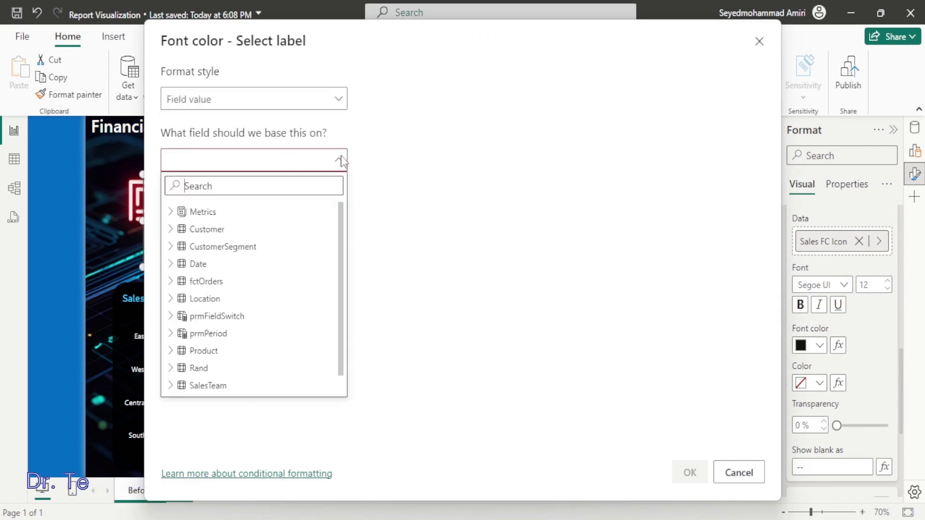
left_click(171, 212)
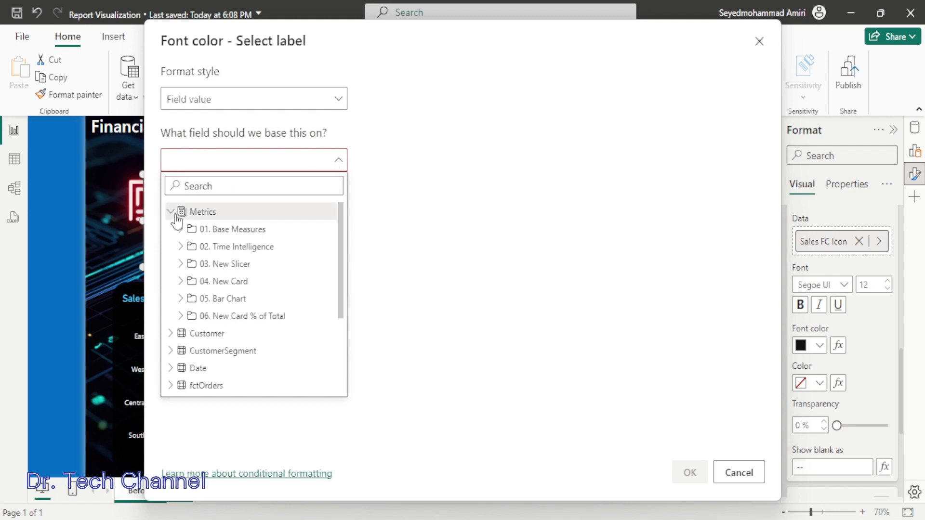
left_click(181, 316)
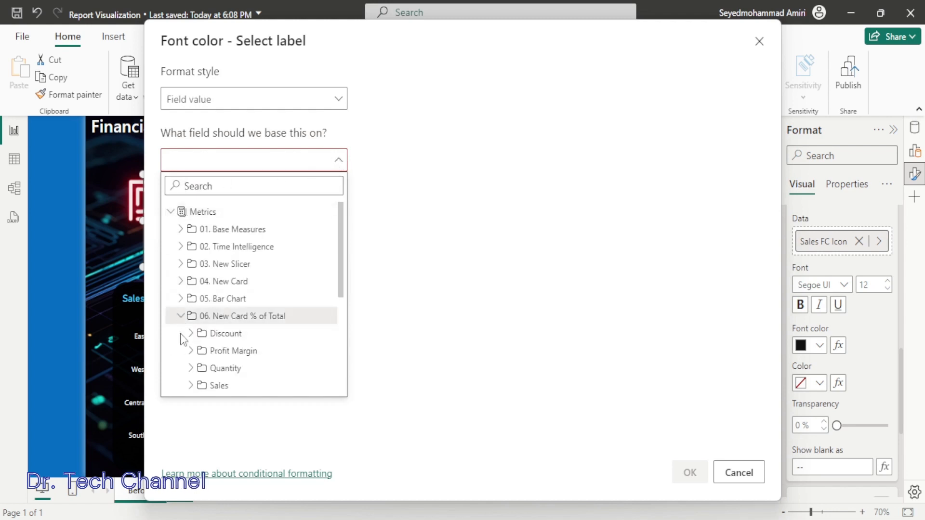
left_click(191, 385)
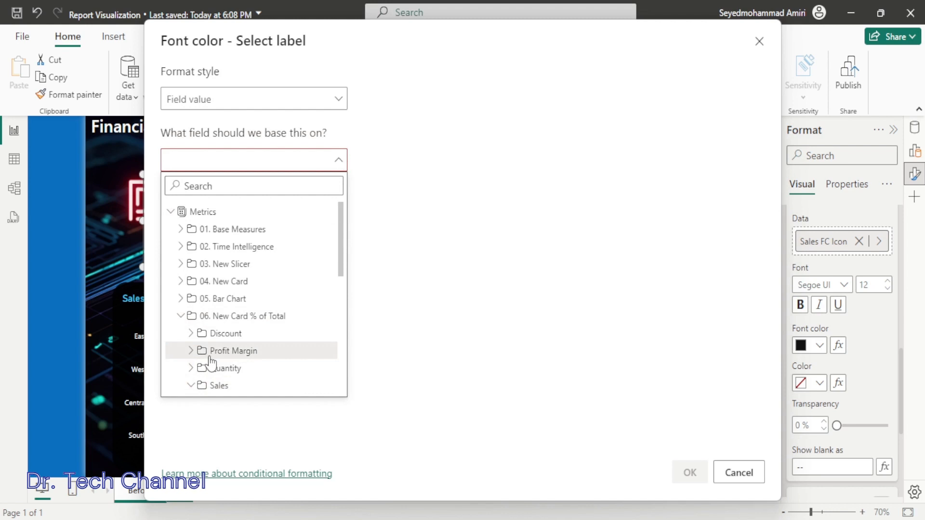
scroll(209, 363, "down", 5)
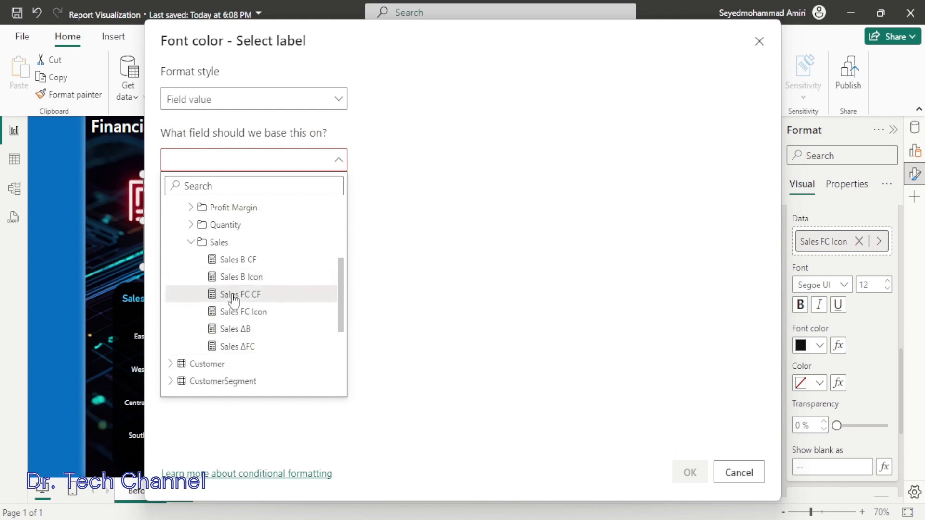
left_click(233, 295)
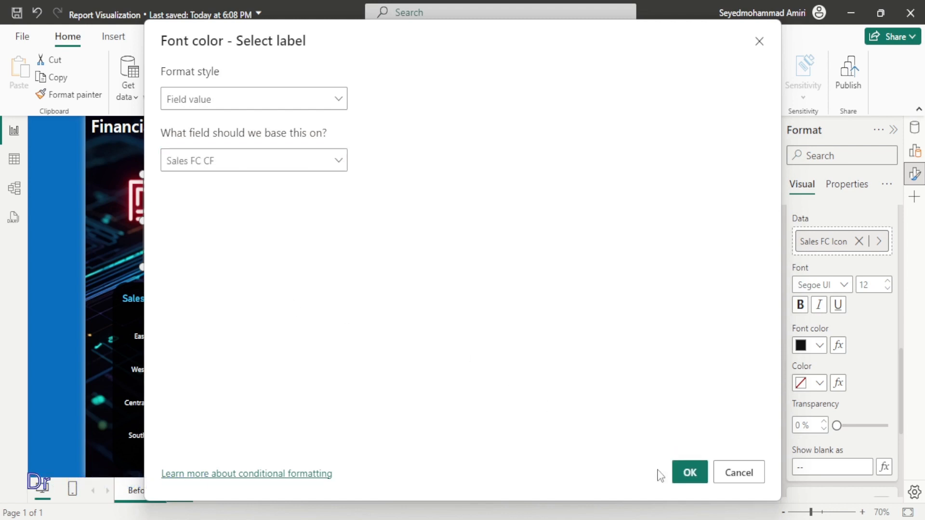
left_click(689, 472)
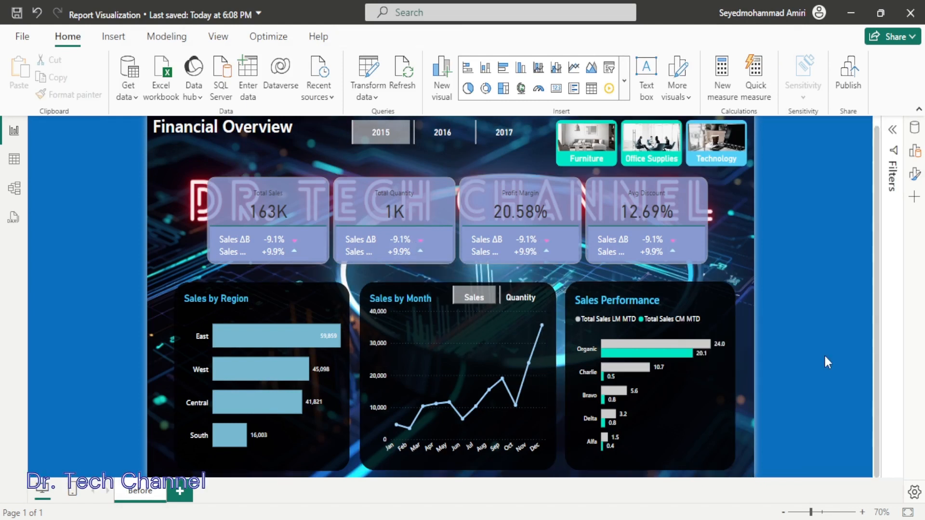
Browse the data model to the measures in Metrics > 06. New Card % of Total > Sales
left_click(914, 128)
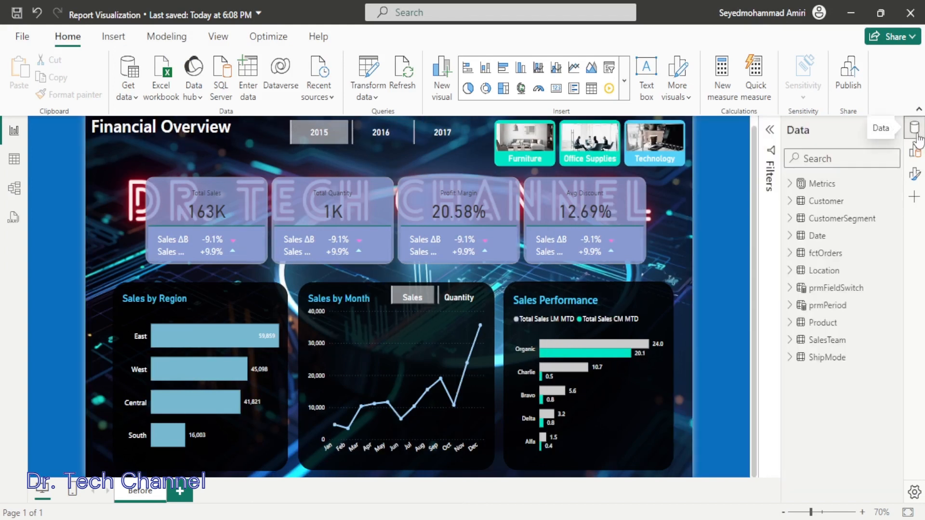
left_click(789, 184)
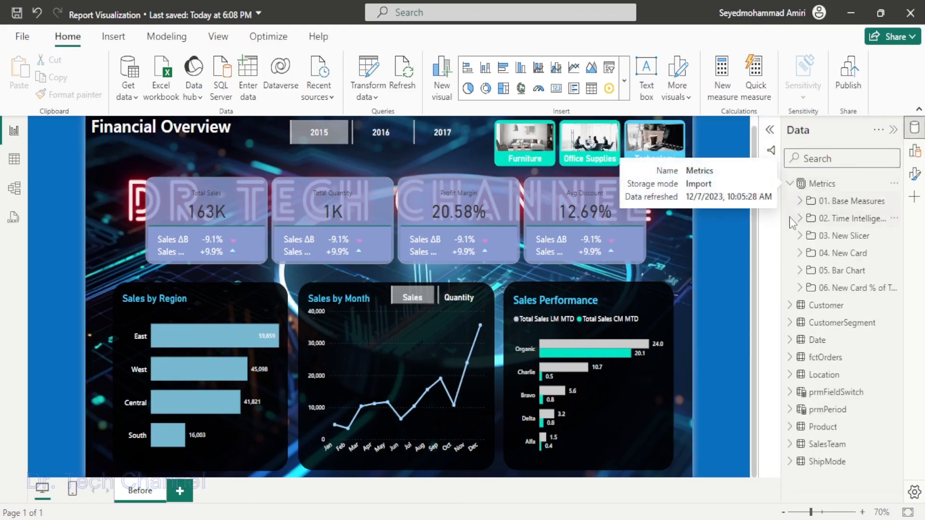
left_click(799, 288)
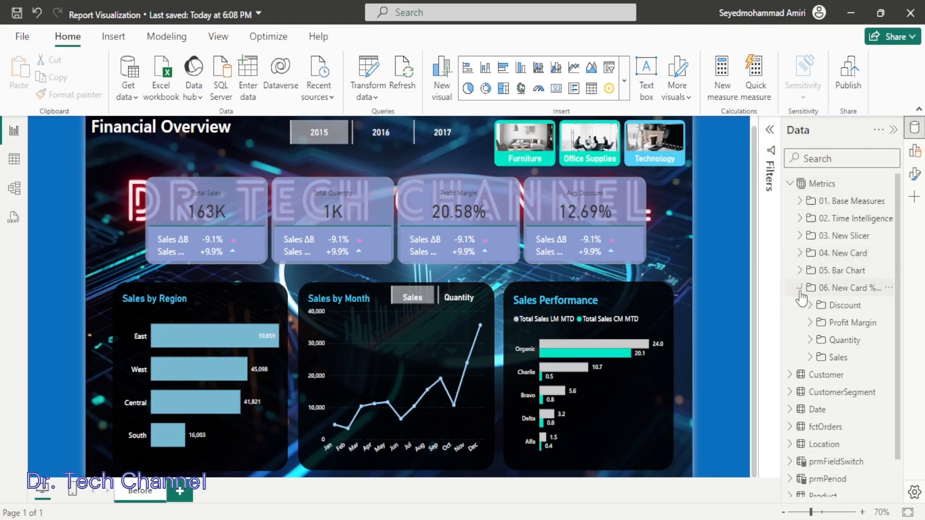
left_click(811, 359)
scroll(813, 359, "down", 3)
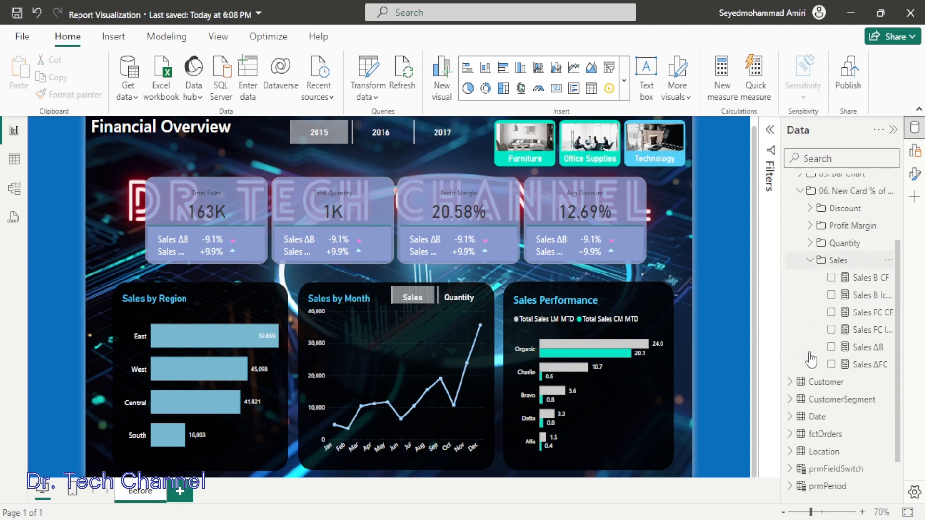